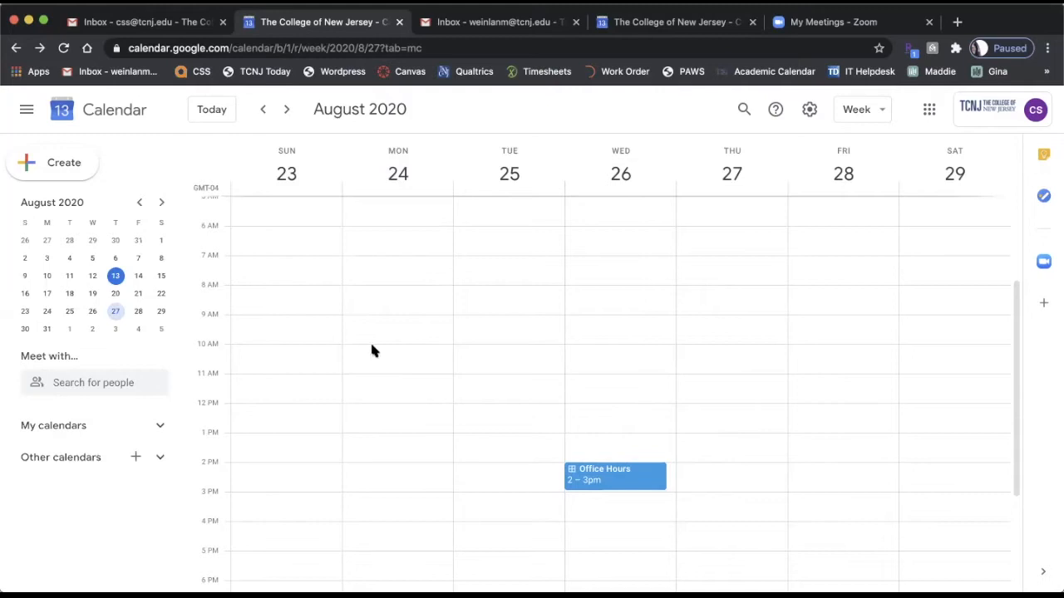
- Start an appointment-slots entry for Monday, August 24, 10:00am to 12:00pm, and show its full editing options
drag(371, 351, 371, 397)
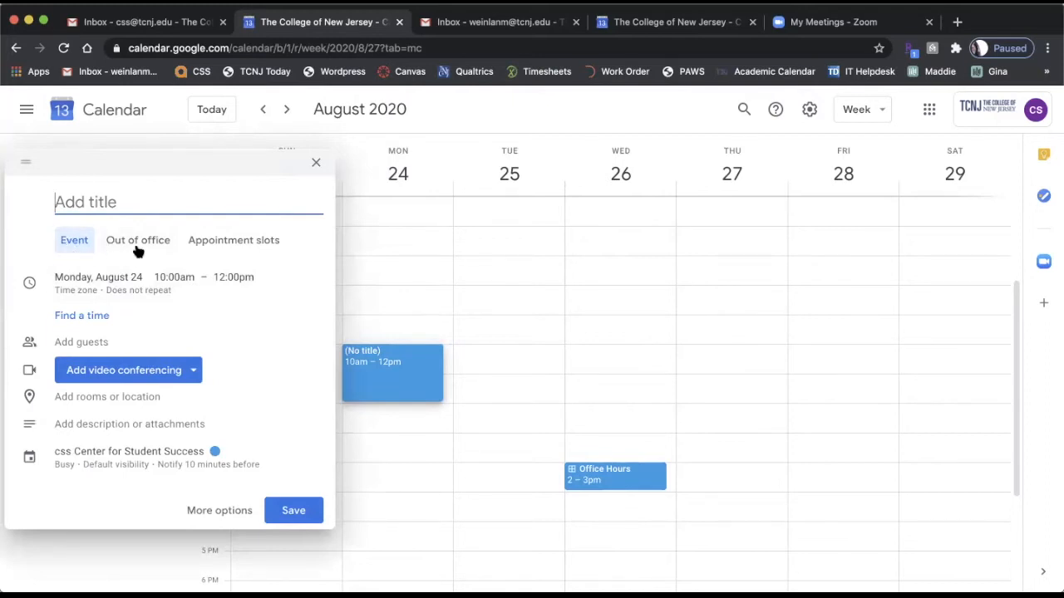
click(223, 249)
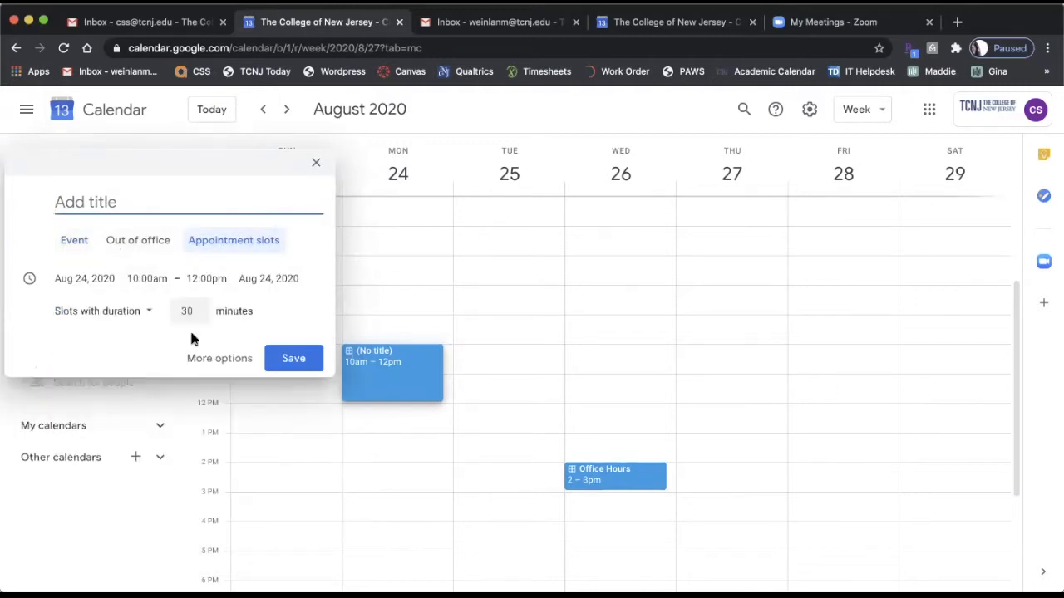
click(204, 359)
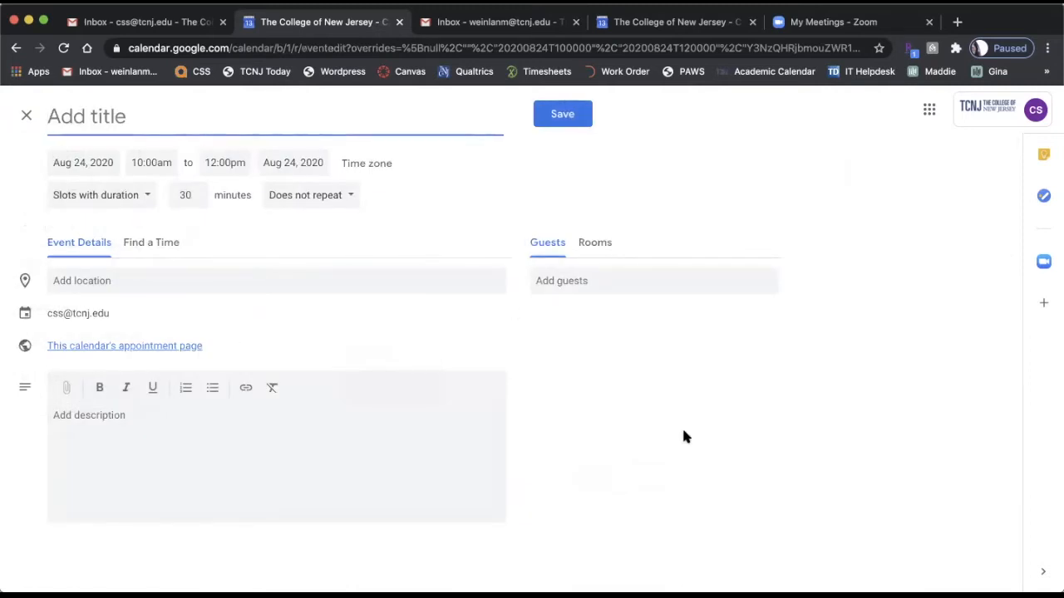
- Title the appointment block Advising
text(ADvis)
key(BackSpace)
key(BackSpace)
key(BackSpace)
key(BackSpace)
text(dvising)
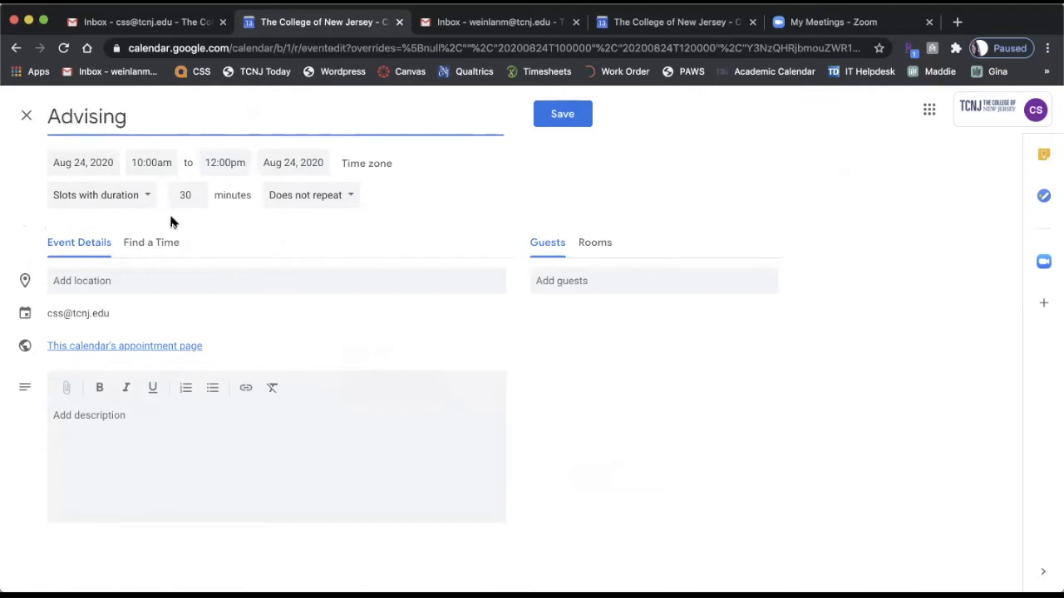
- Keep Aug 24, 2020 as the appointment block's date and set the slot duration to 20 minutes
click(74, 165)
click(98, 308)
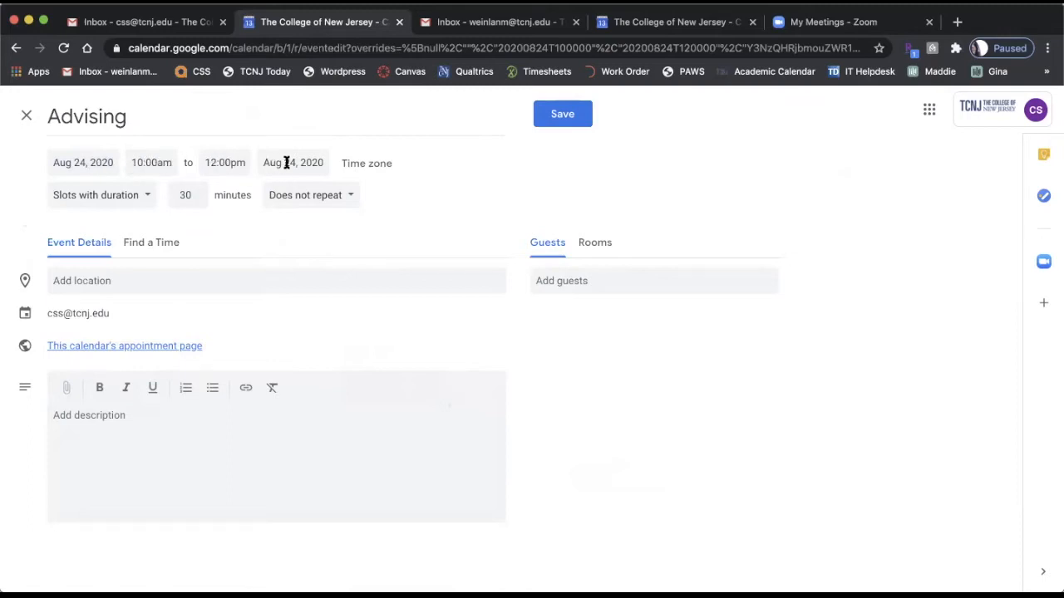
click(196, 200)
click(197, 200)
click(197, 201)
- Switch to the Zoom meetings page and copy the invite link of the Aug 24 Advising Appointments meeting
click(811, 24)
scroll(628, 453, down, 5)
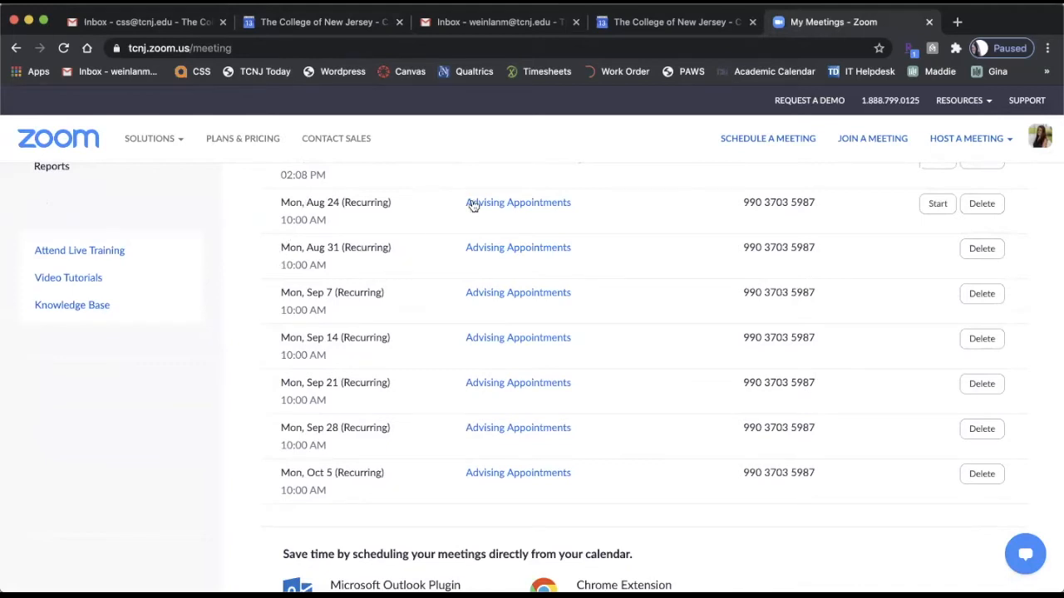
click(497, 202)
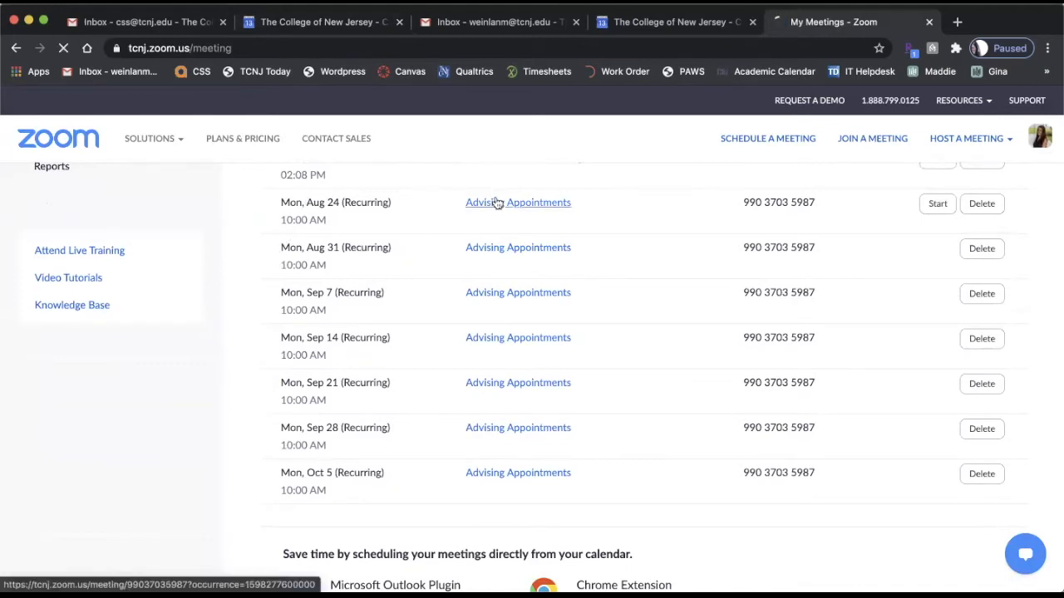
drag(800, 510, 384, 507)
key(super+c)
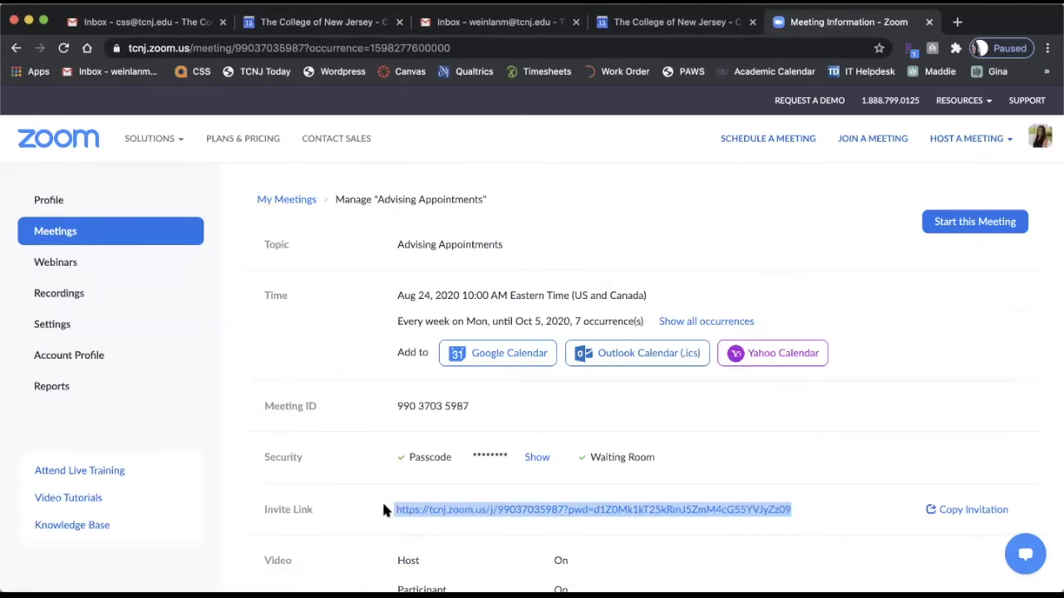
- Return to the calendar event, paste the Zoom invite link as its location without a leading space, and save the event
click(284, 22)
click(94, 279)
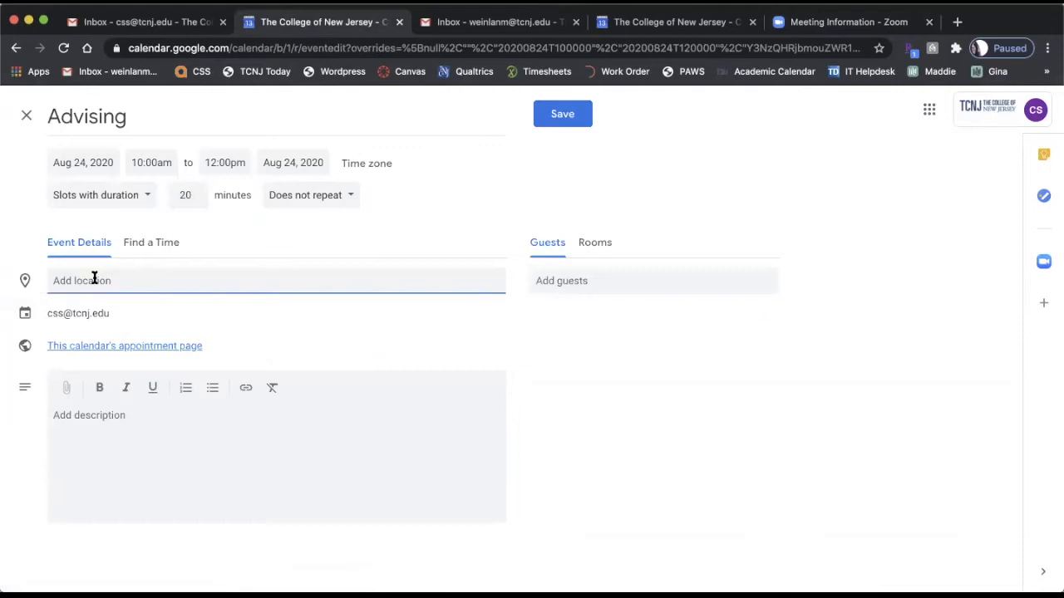
key(super+v)
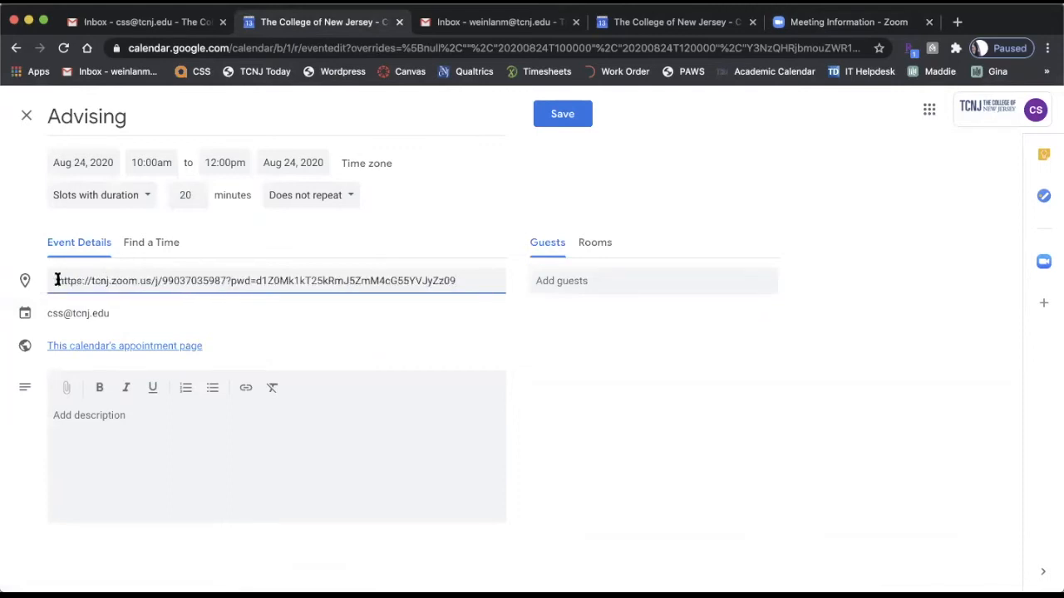
key(BackSpace)
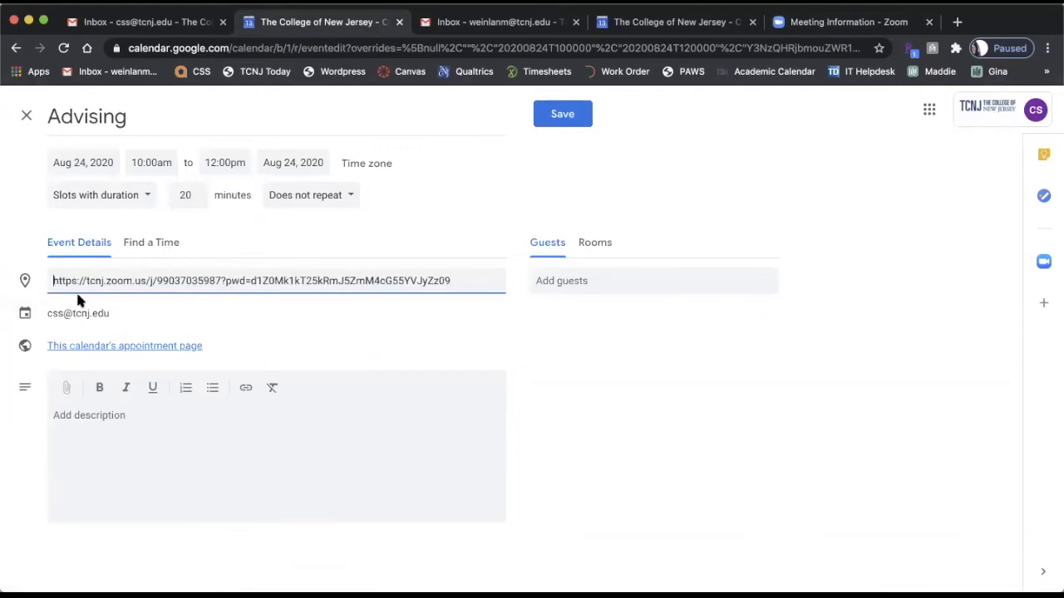
click(345, 347)
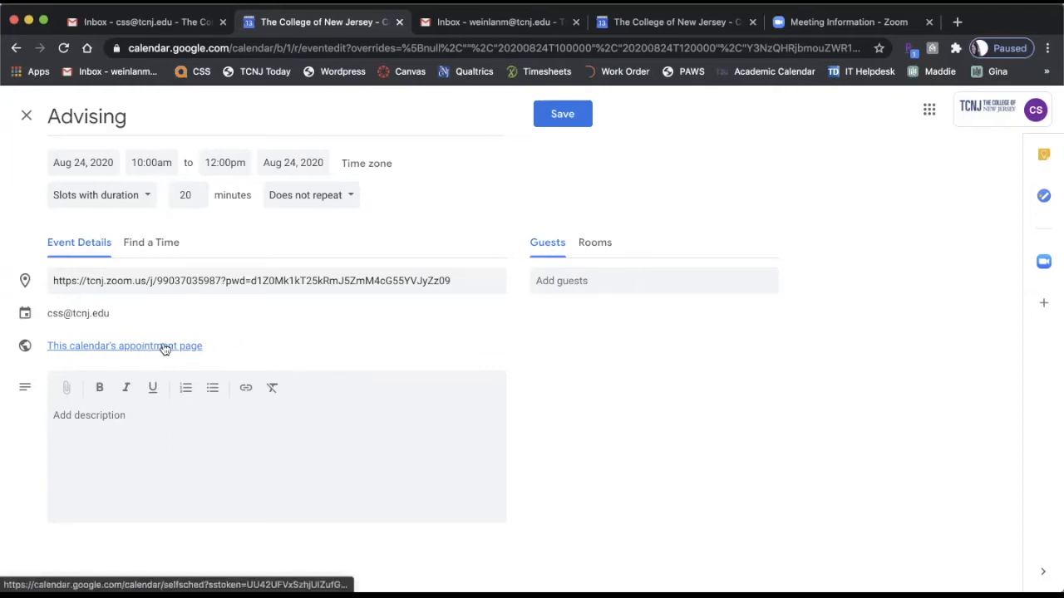
click(563, 116)
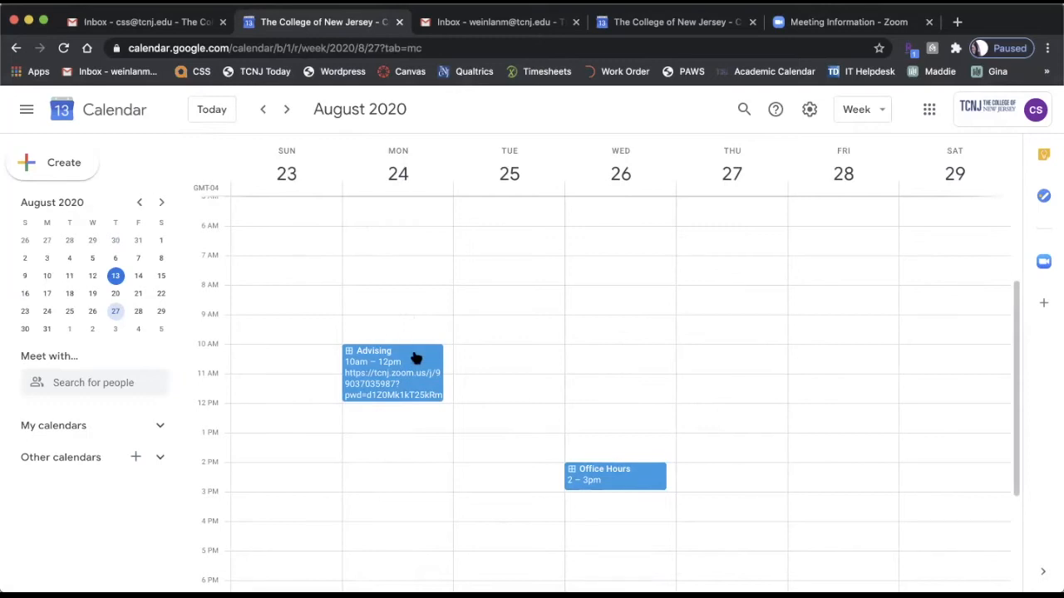
- Check the following week for the Advising block, and open the August 24 one for editing
click(286, 108)
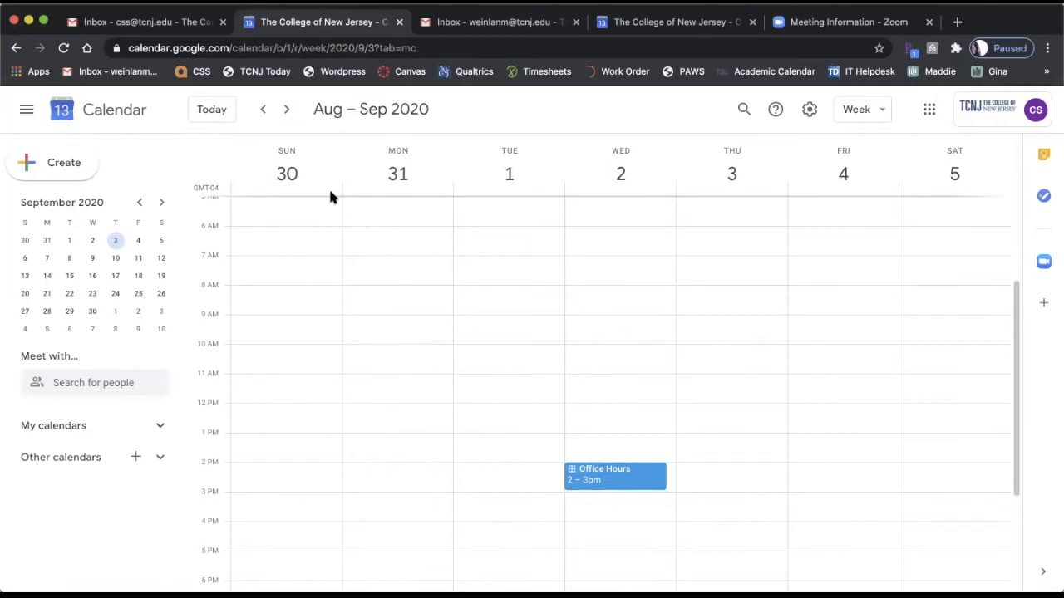
click(264, 108)
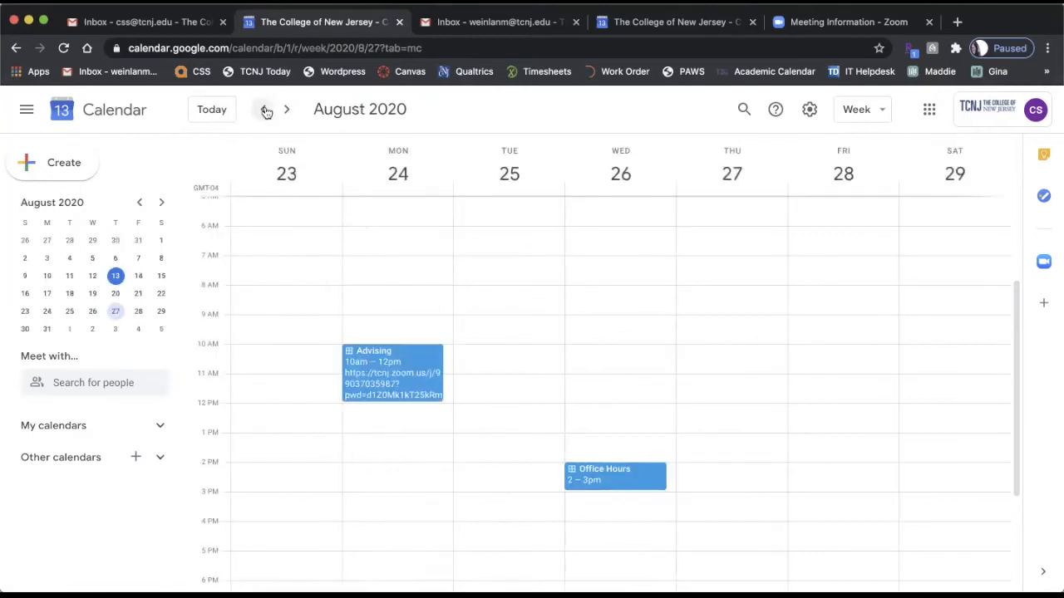
click(416, 357)
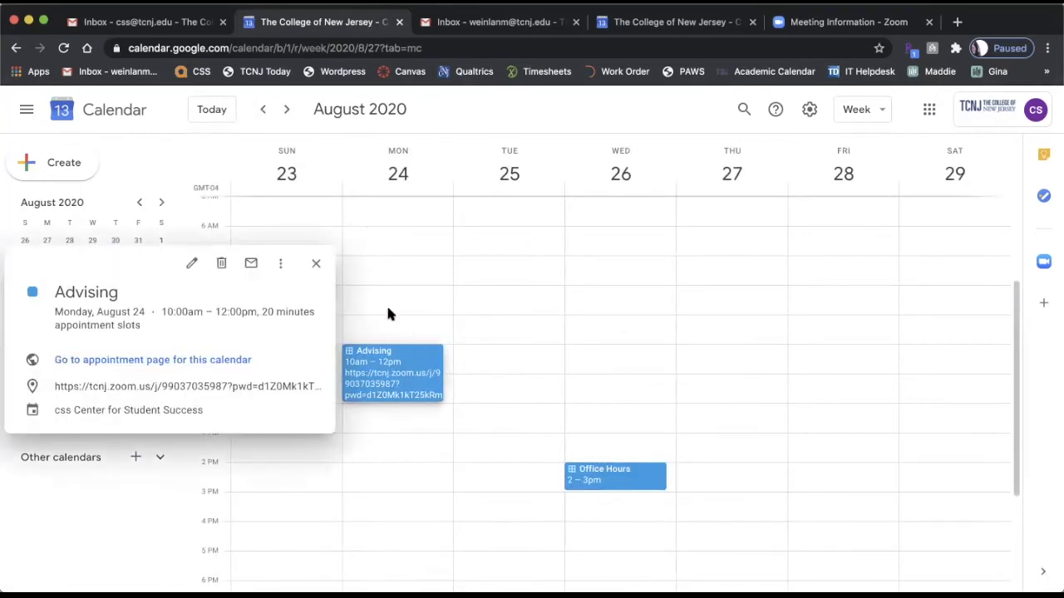
click(190, 264)
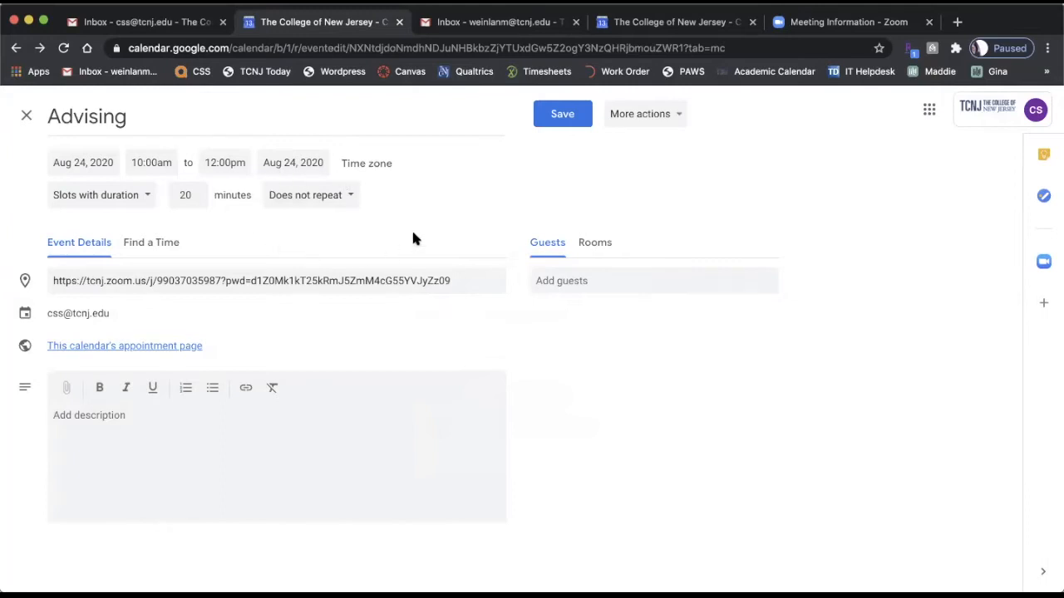
- Give the Advising block a custom recurrence every week on Monday, ending on Dec 7, 2020, and save the event
click(341, 193)
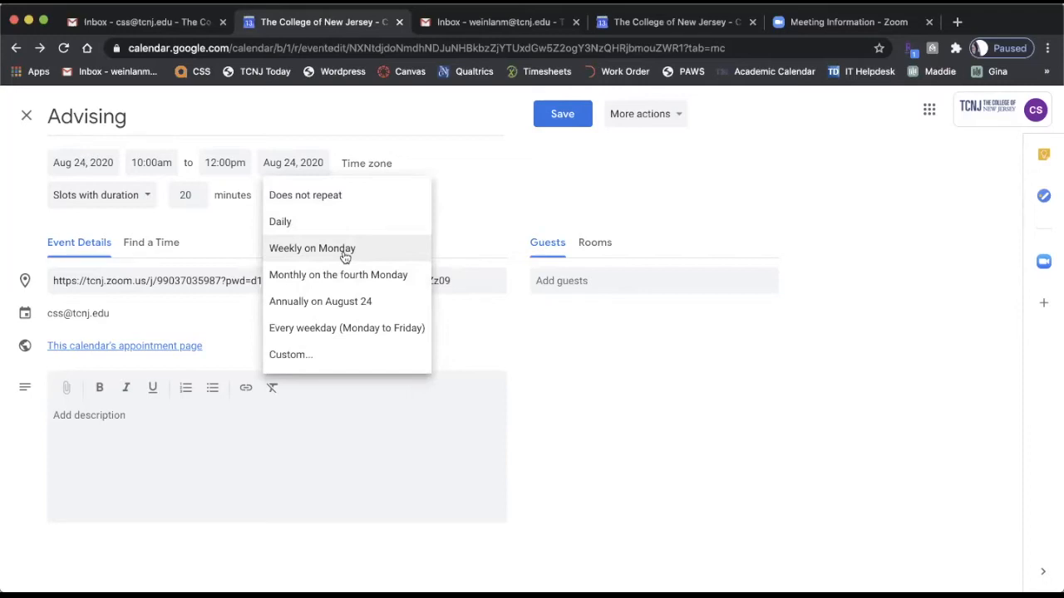
click(304, 358)
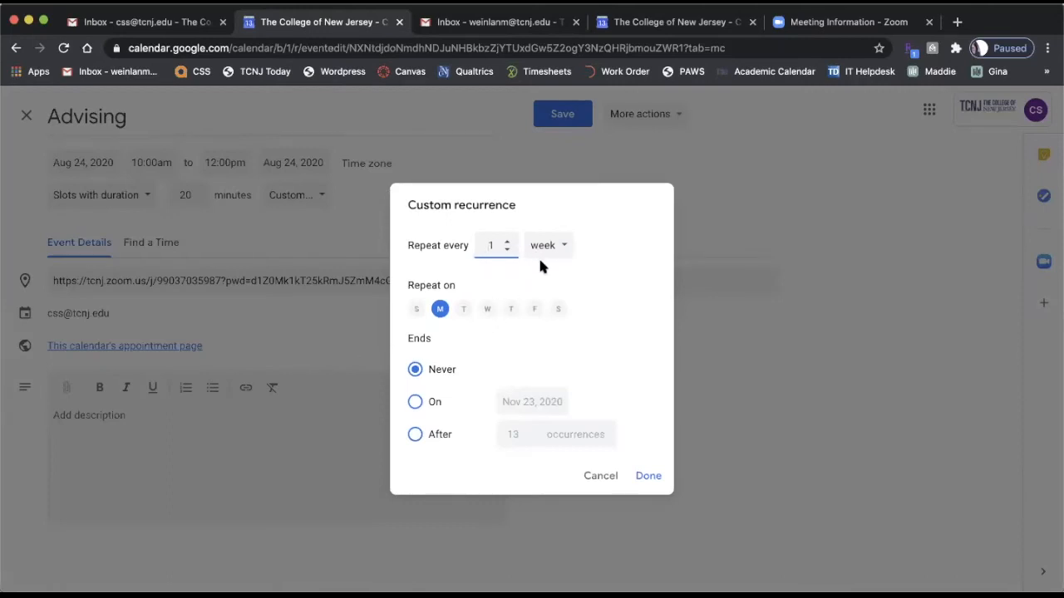
click(416, 402)
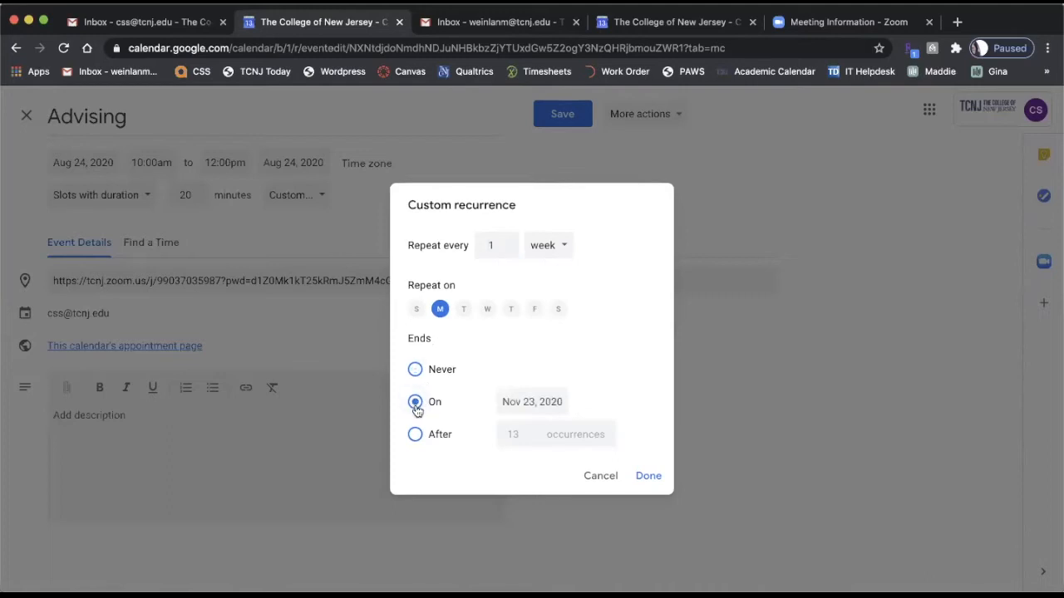
click(520, 405)
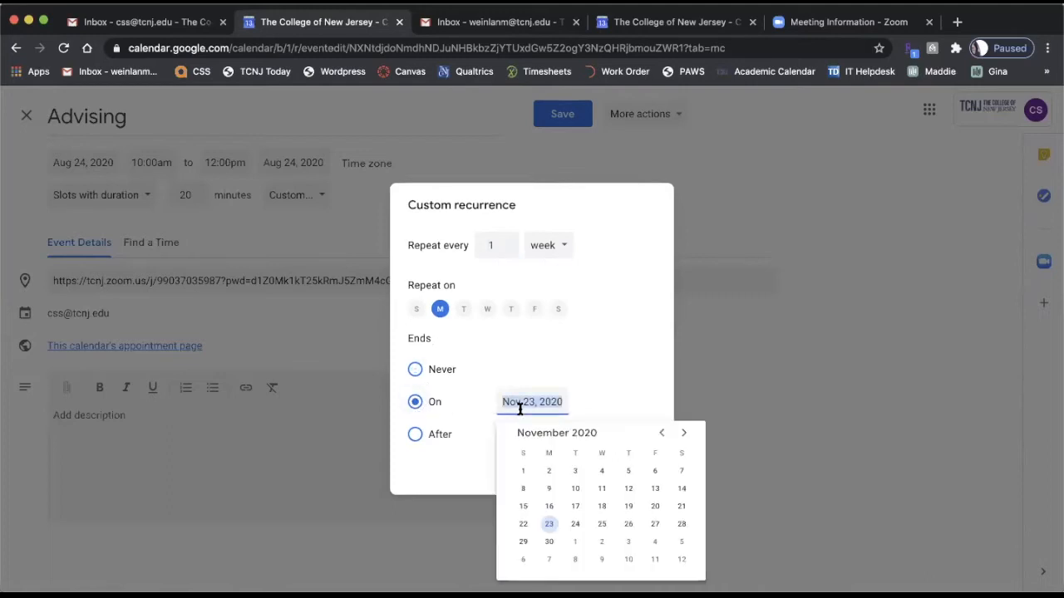
click(683, 433)
click(550, 491)
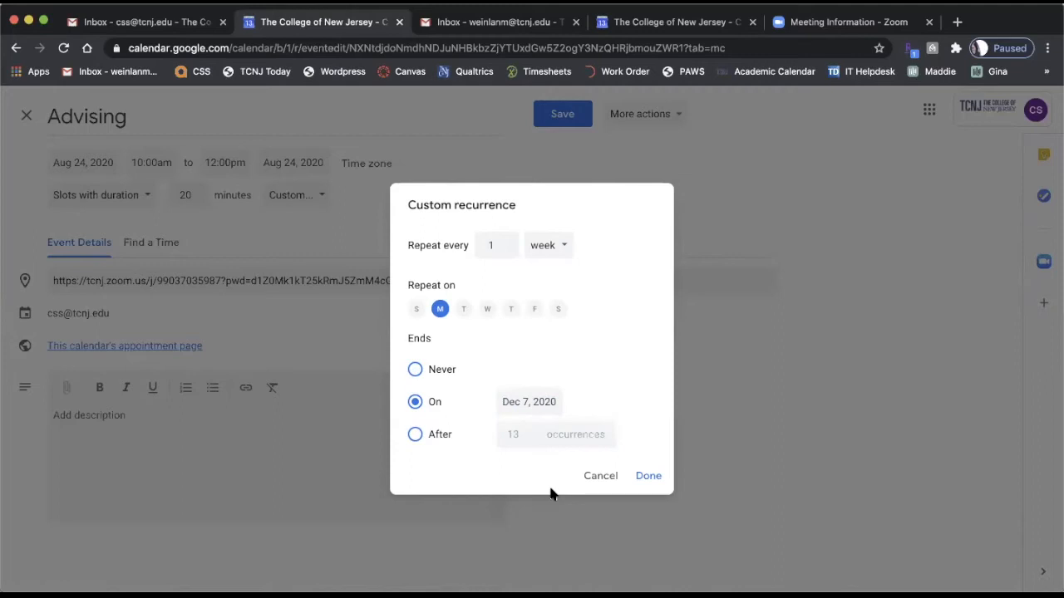
click(648, 475)
click(553, 121)
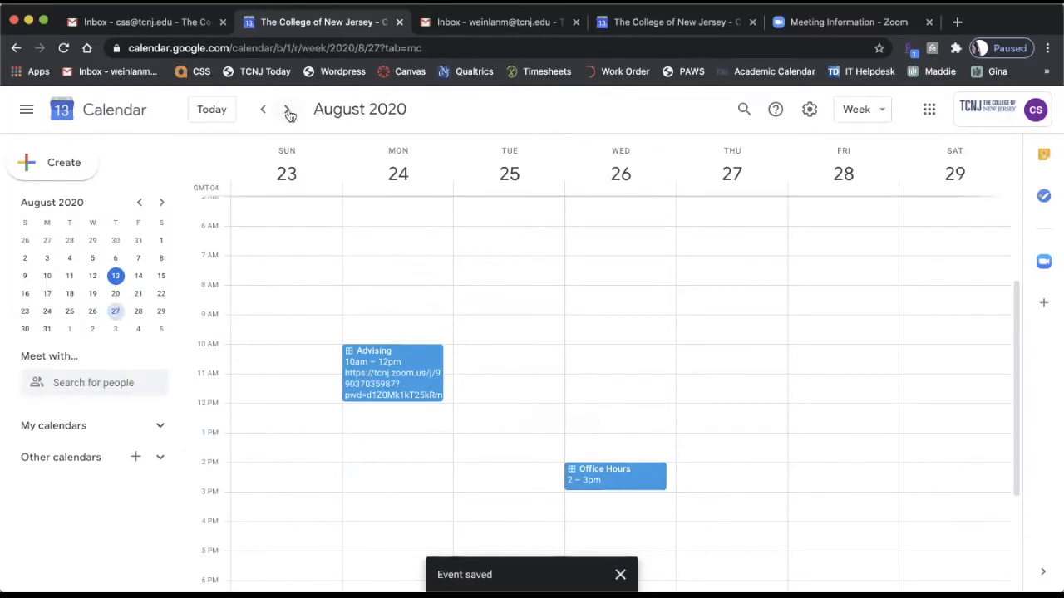
- Look through the following weeks for the repeated Advising block and return to the week of August 23
click(287, 110)
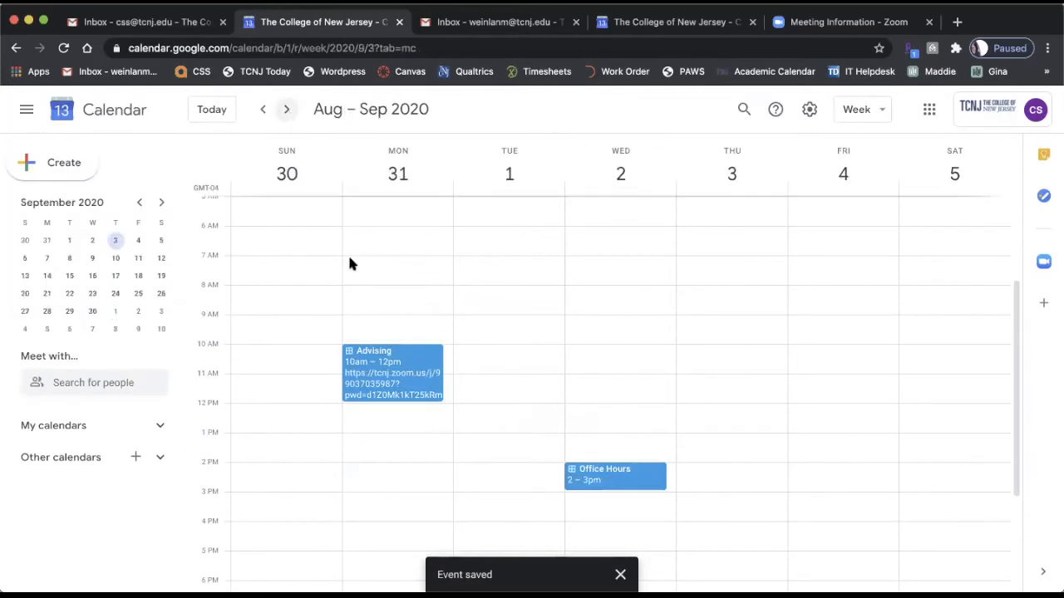
click(286, 109)
click(267, 109)
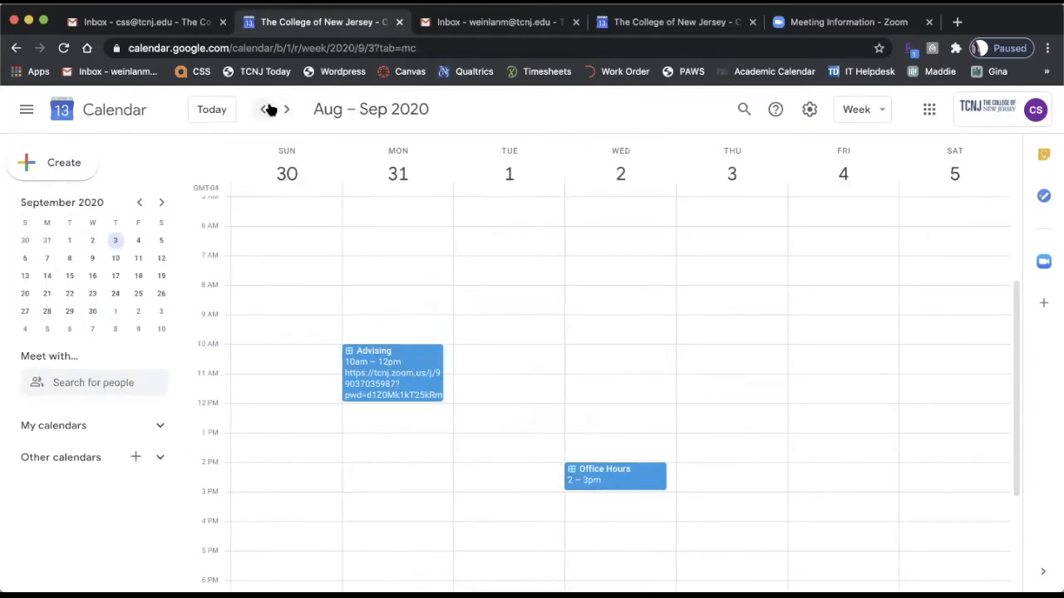
click(268, 111)
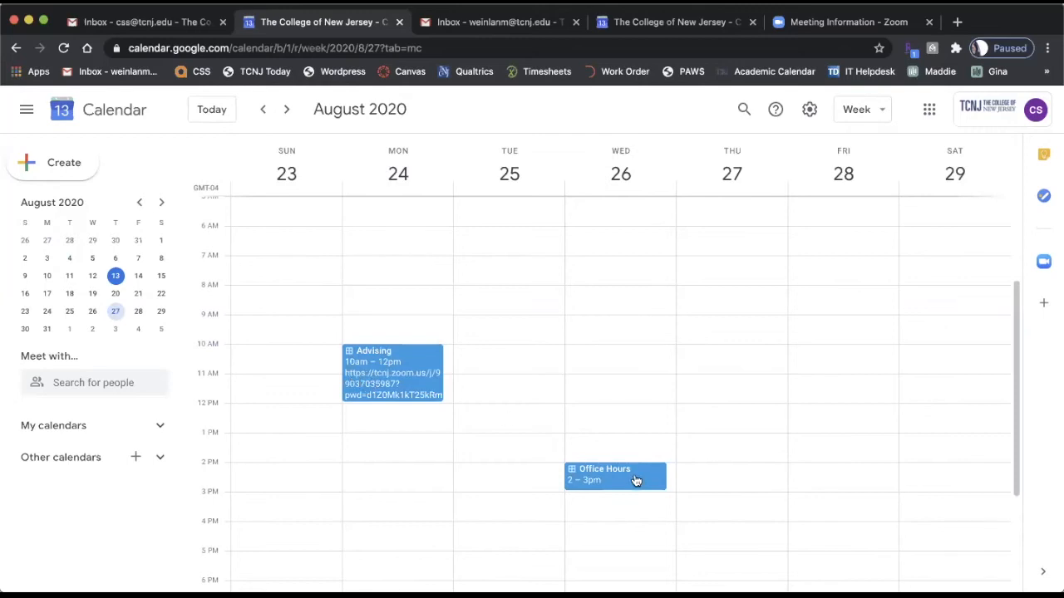
- Review the details of the Monday Advising and Wednesday Office Hours appointment blocks
click(414, 357)
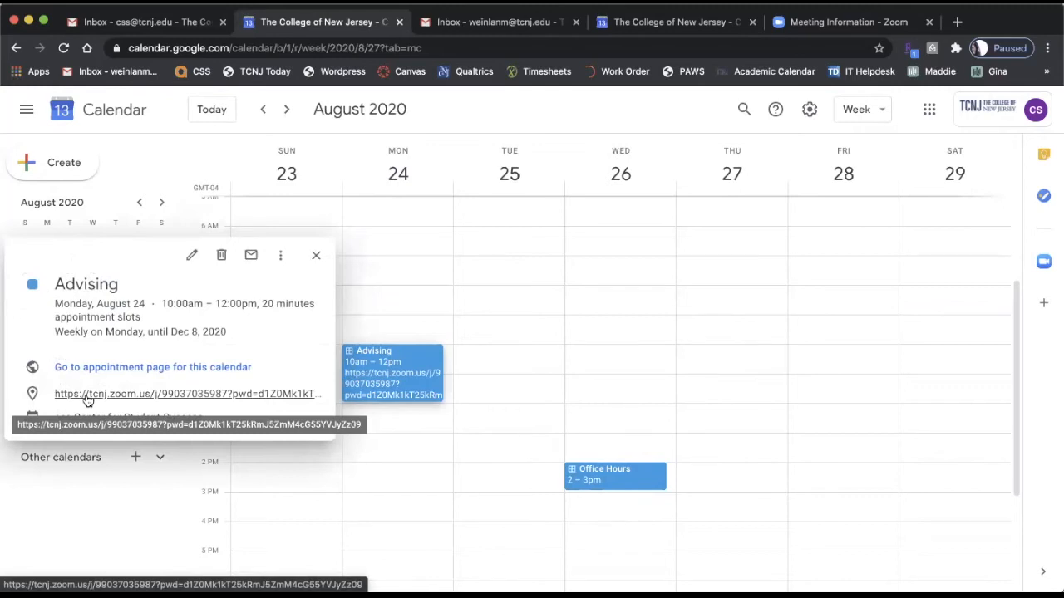
click(629, 479)
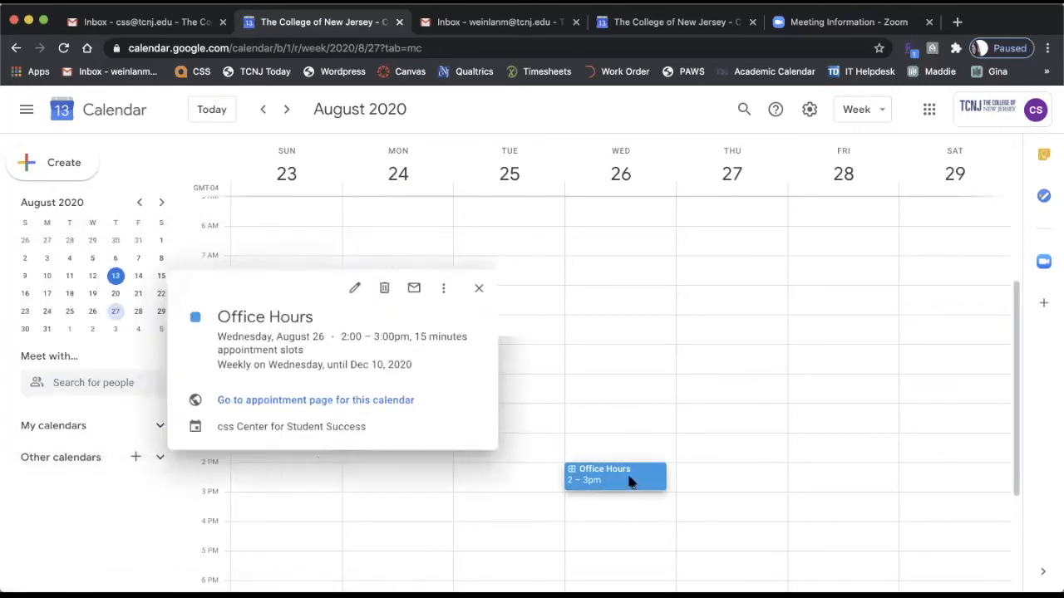
click(538, 300)
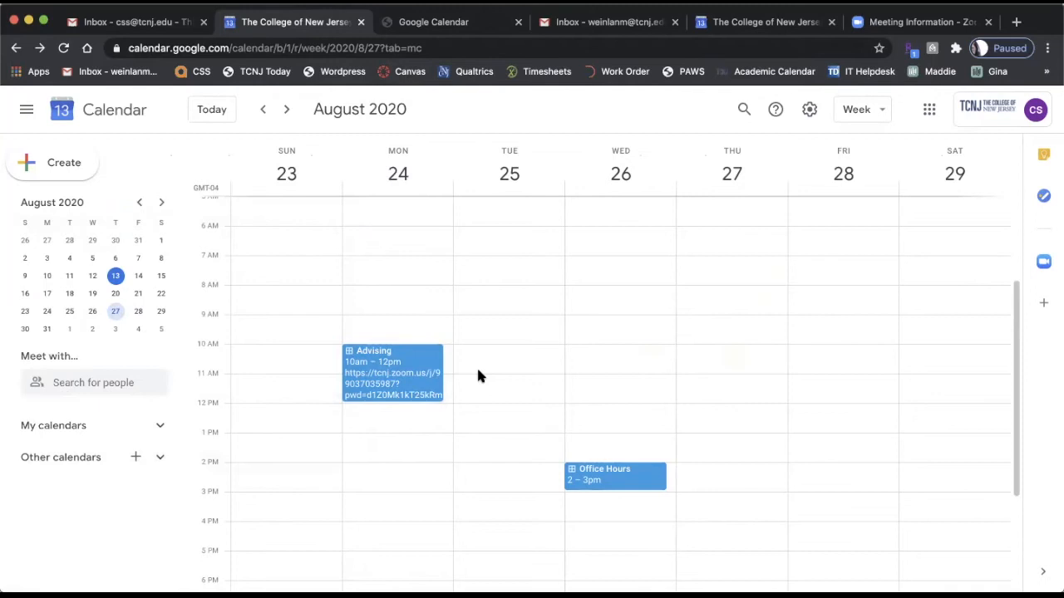
click(427, 368)
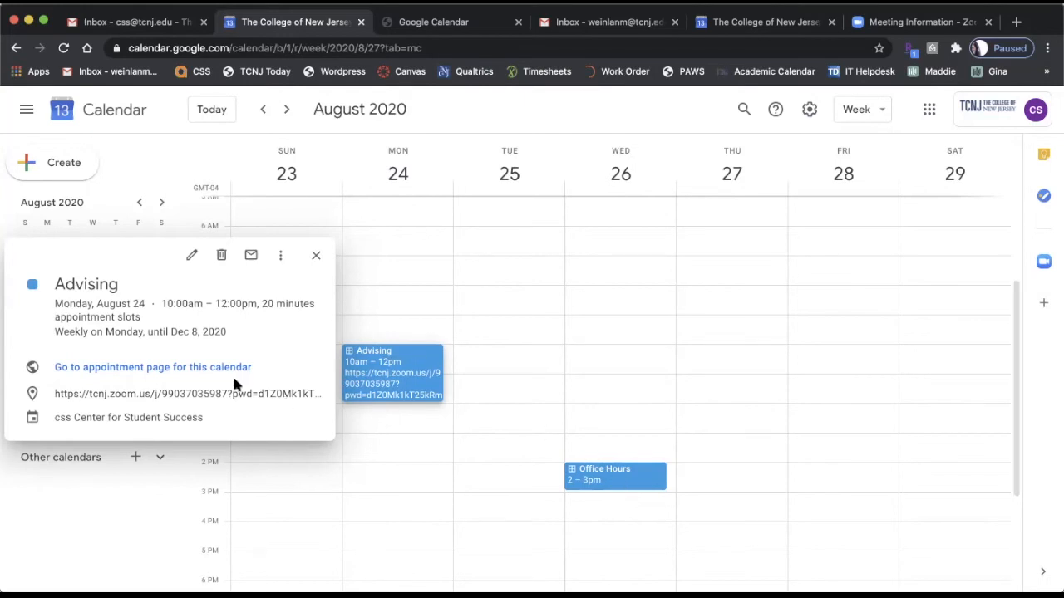
- Open the calendar's appointment page from the Office Hours details and show the slots for Aug 23 – 29, 2020
click(622, 476)
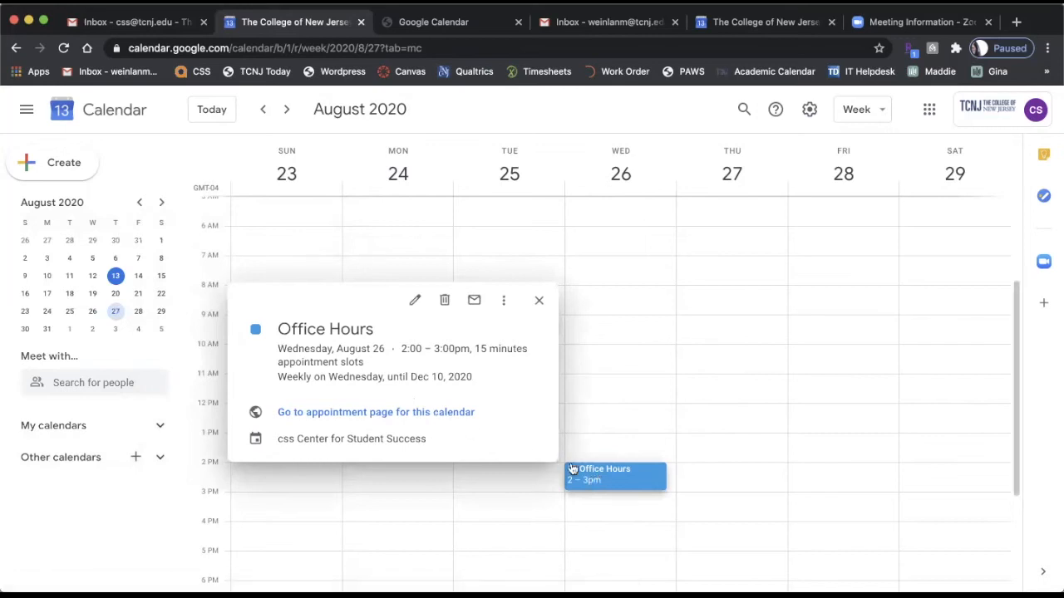
click(416, 413)
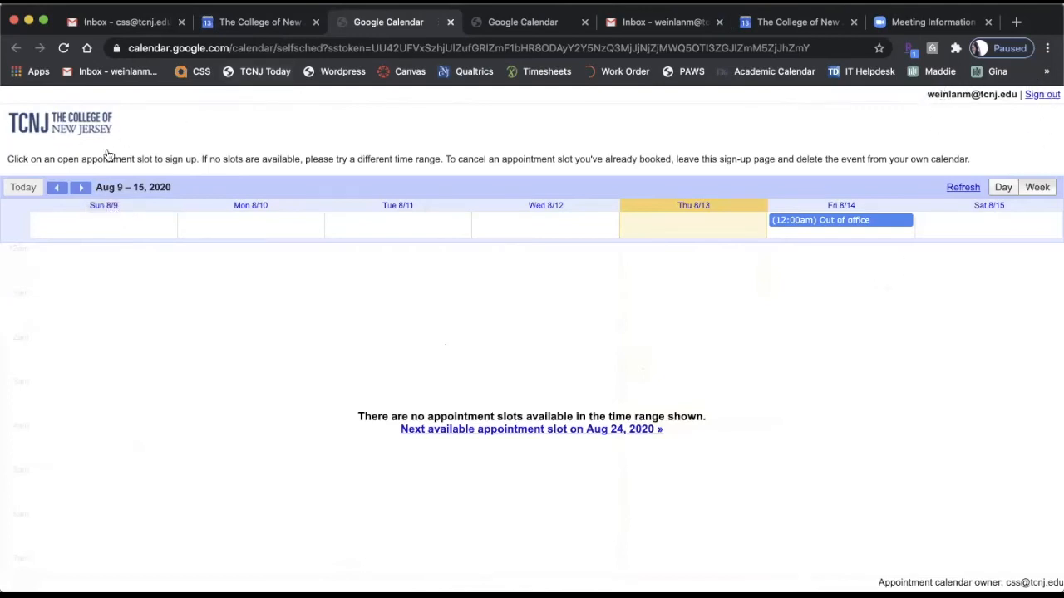
click(81, 188)
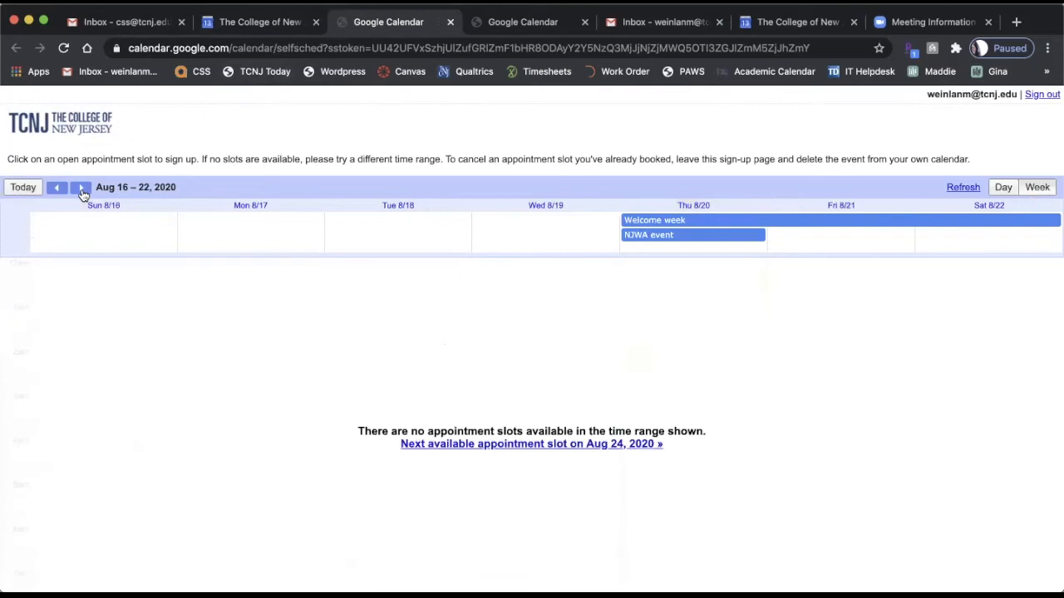
click(81, 187)
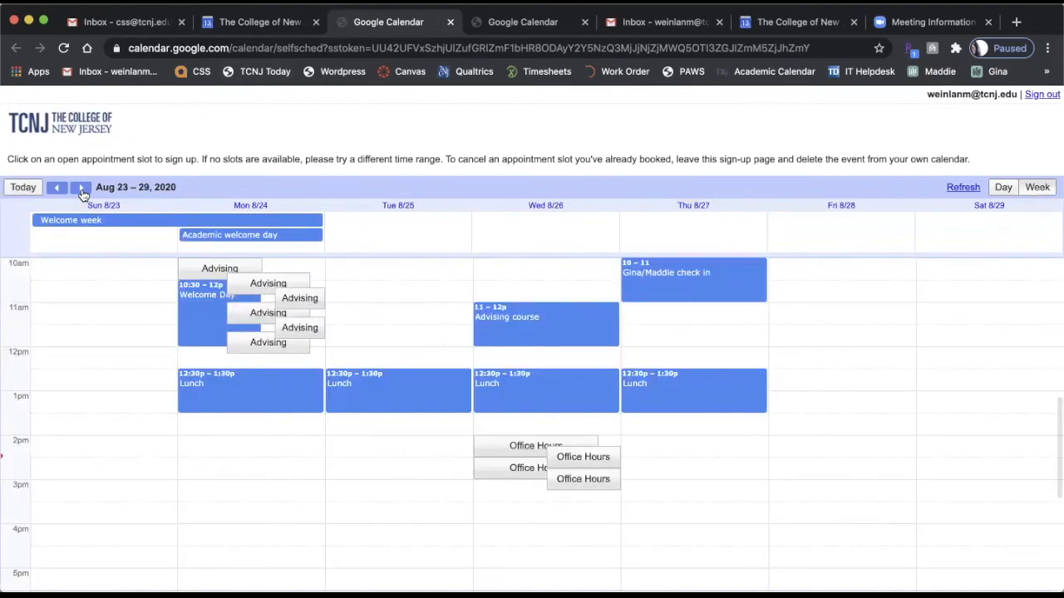
scroll(420, 269, up, 1)
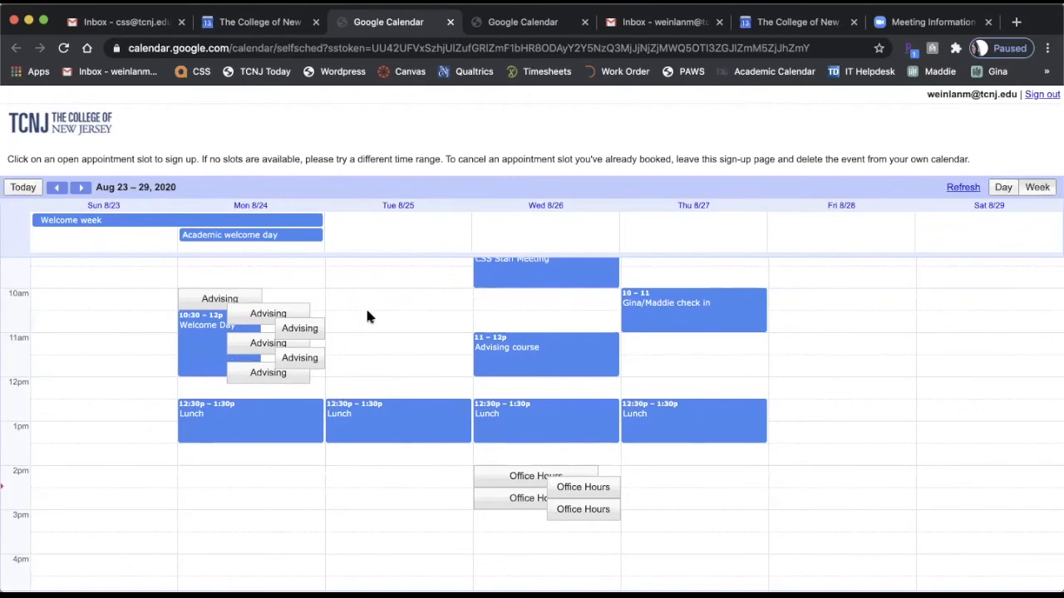
- Book the 10:00am Advising slot on Monday, August 24 with the description "Selecting courses for spring 2021" and dismiss the booking confirmation
scroll(368, 314, up, 2)
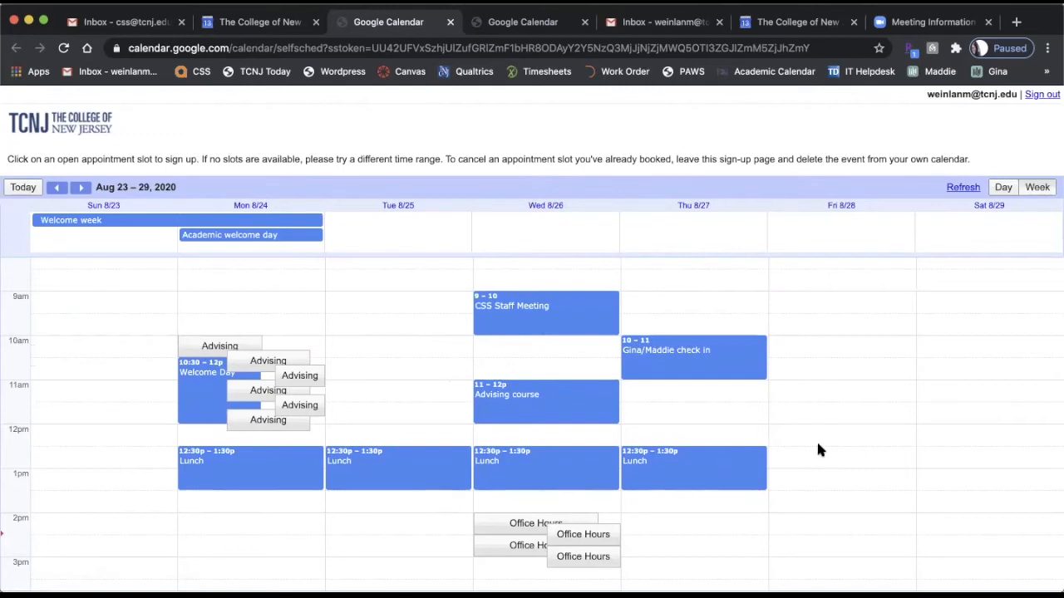
scroll(817, 447, down, 1)
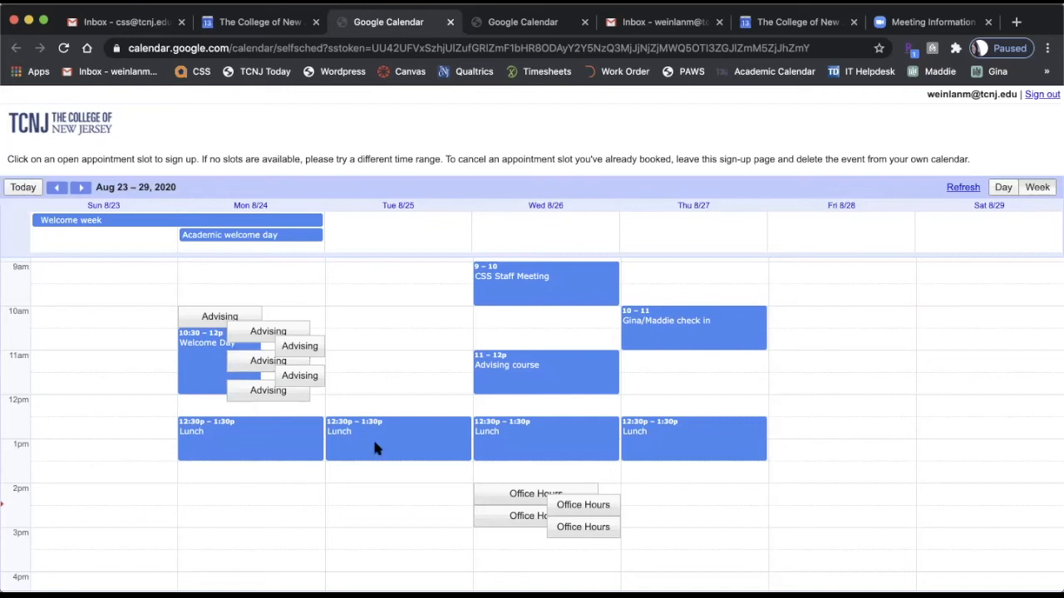
click(211, 321)
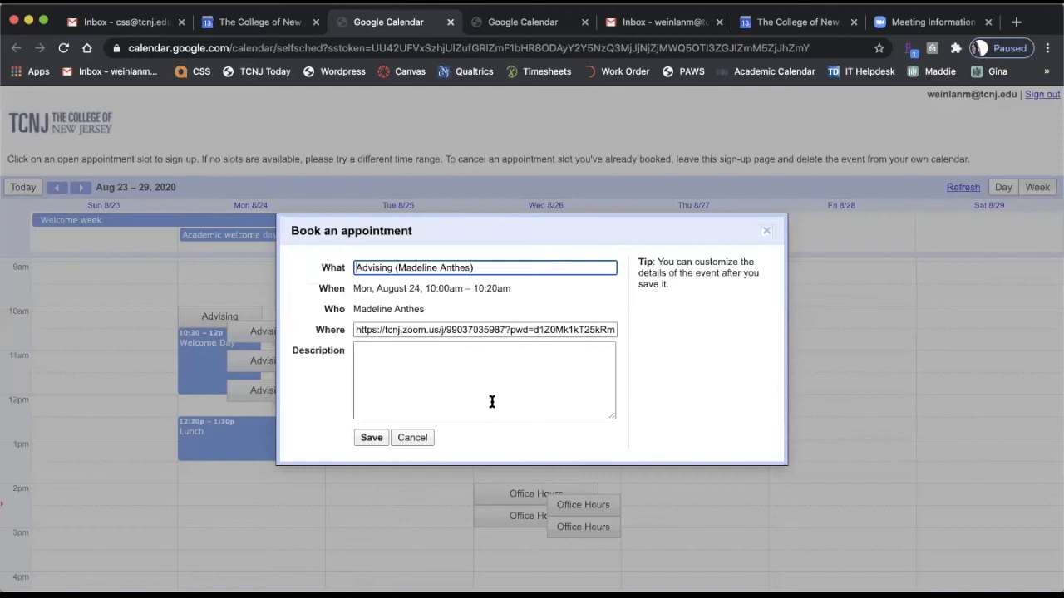
click(419, 316)
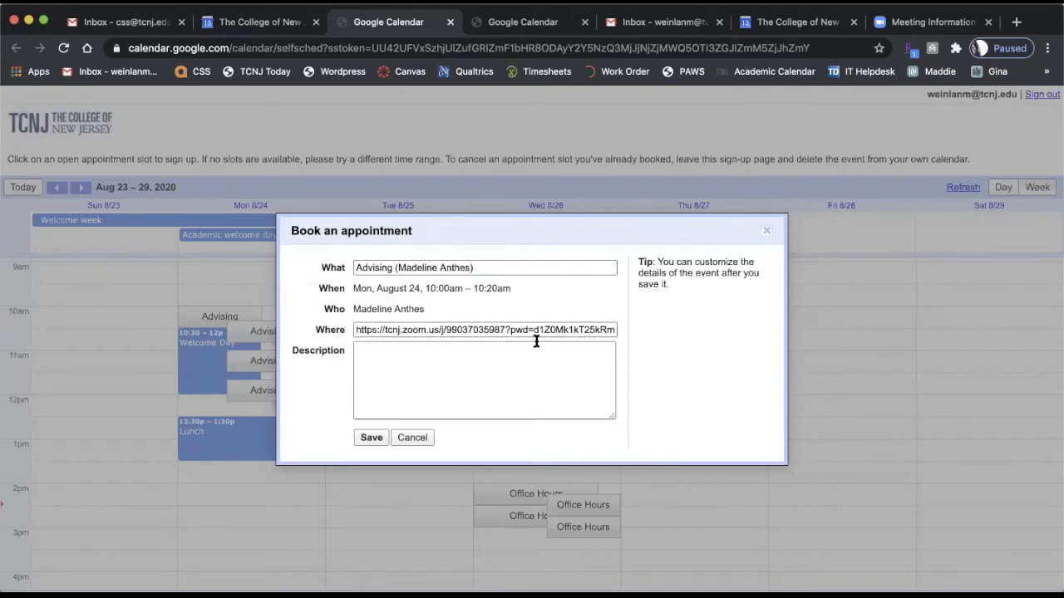
click(401, 354)
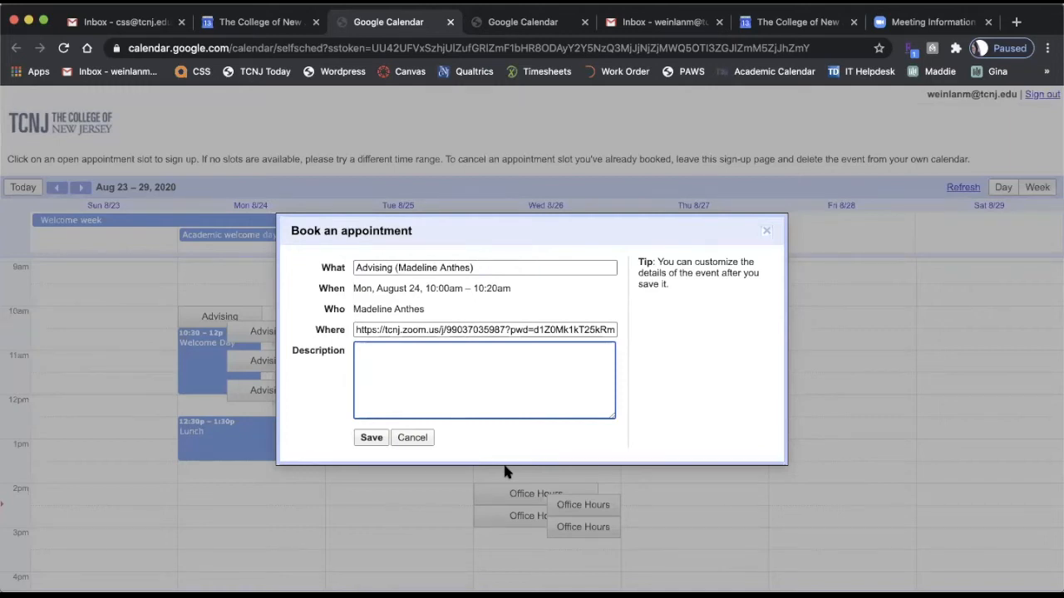
text(Selecting courses for spring 2021)
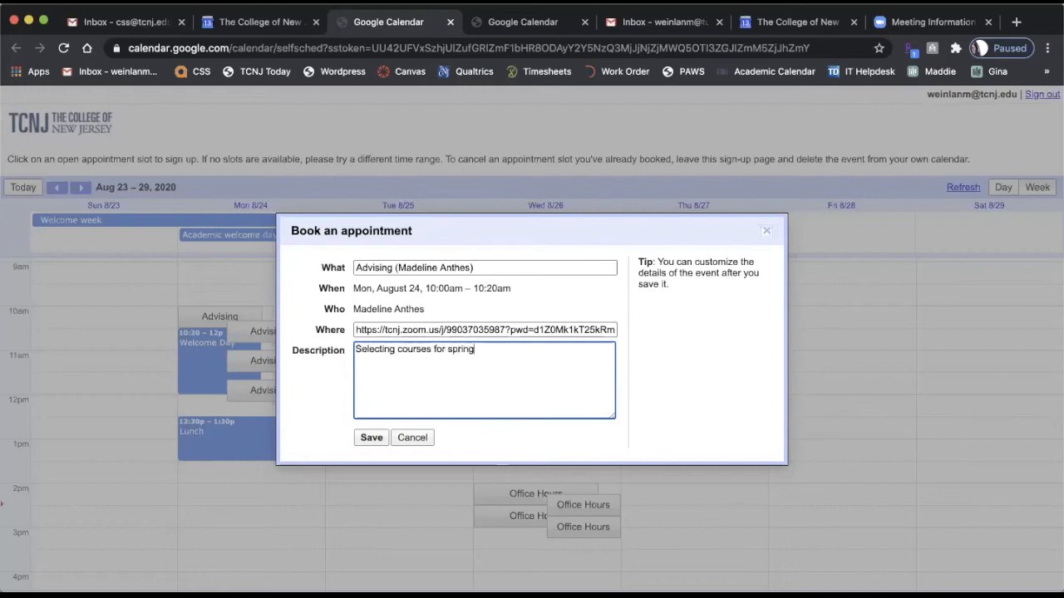
click(364, 439)
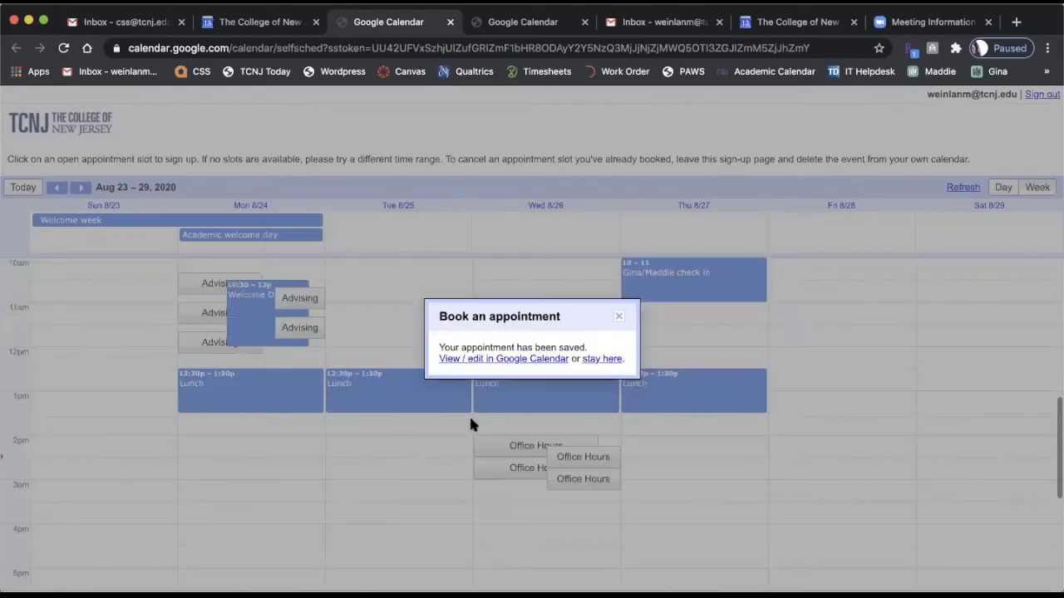
click(618, 319)
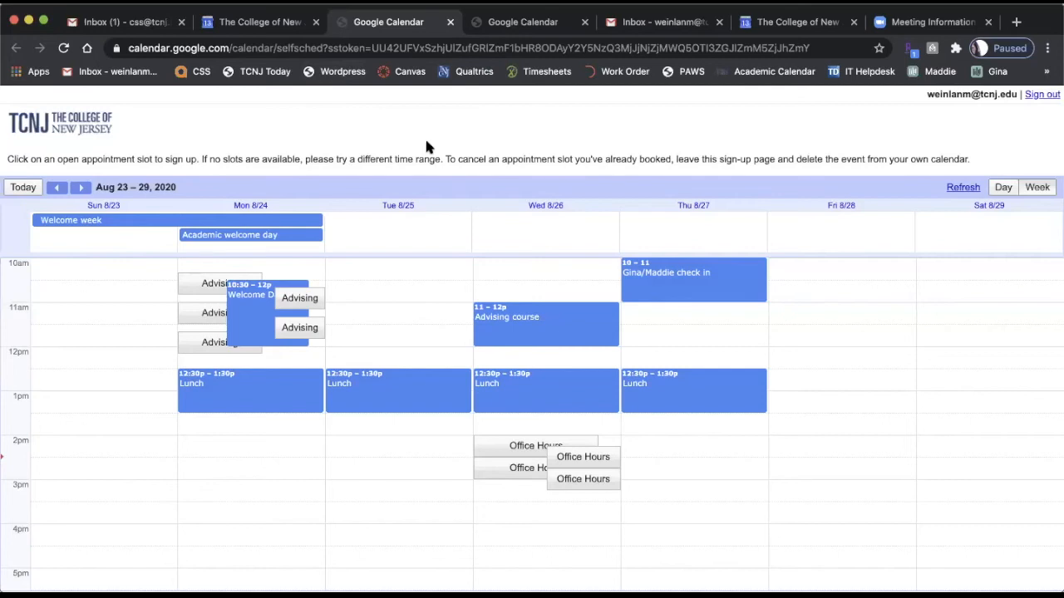
- Leave the sign-up page, show August 24 in the advisor's calendar and view the booked Advising appointment's details and guests
click(449, 21)
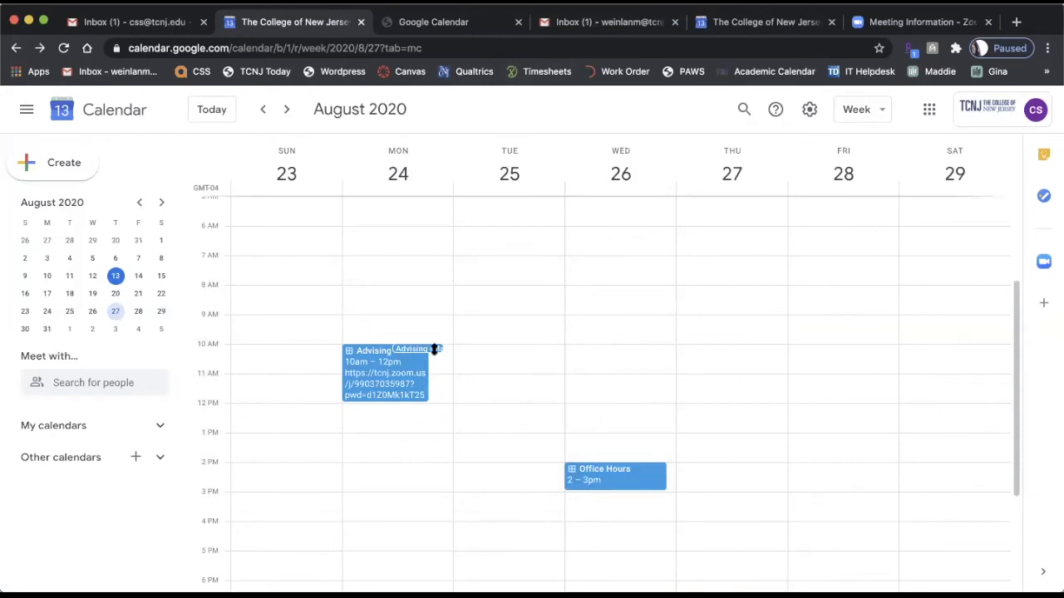
click(397, 174)
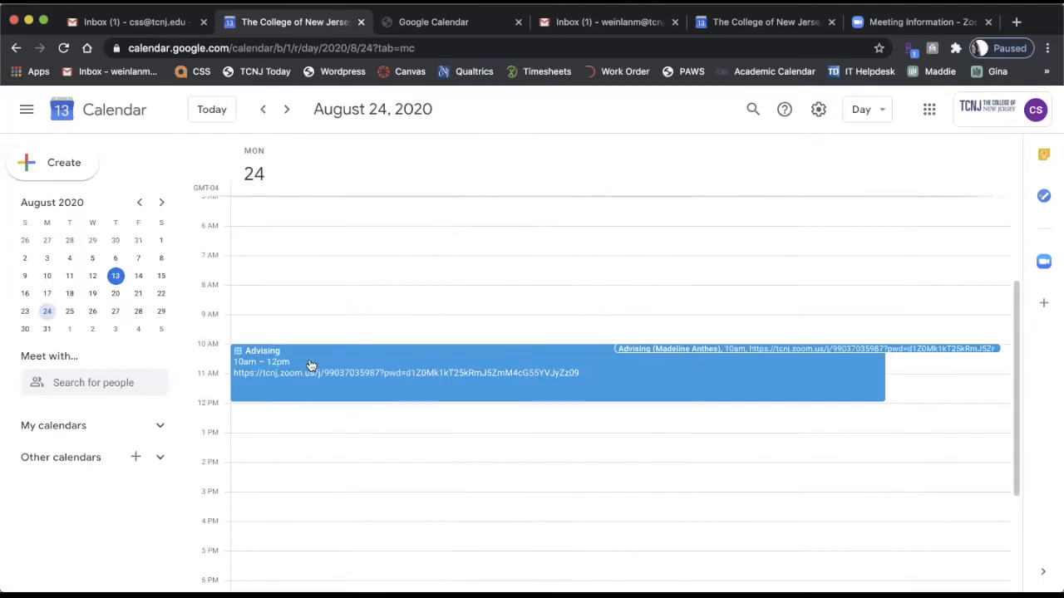
click(858, 349)
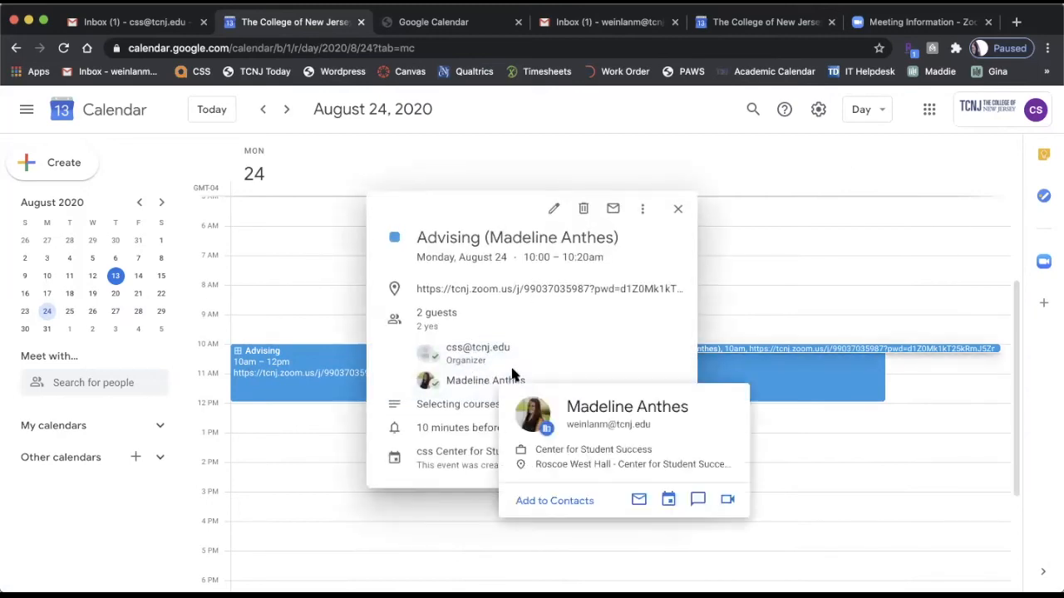
mouse_move(468, 355)
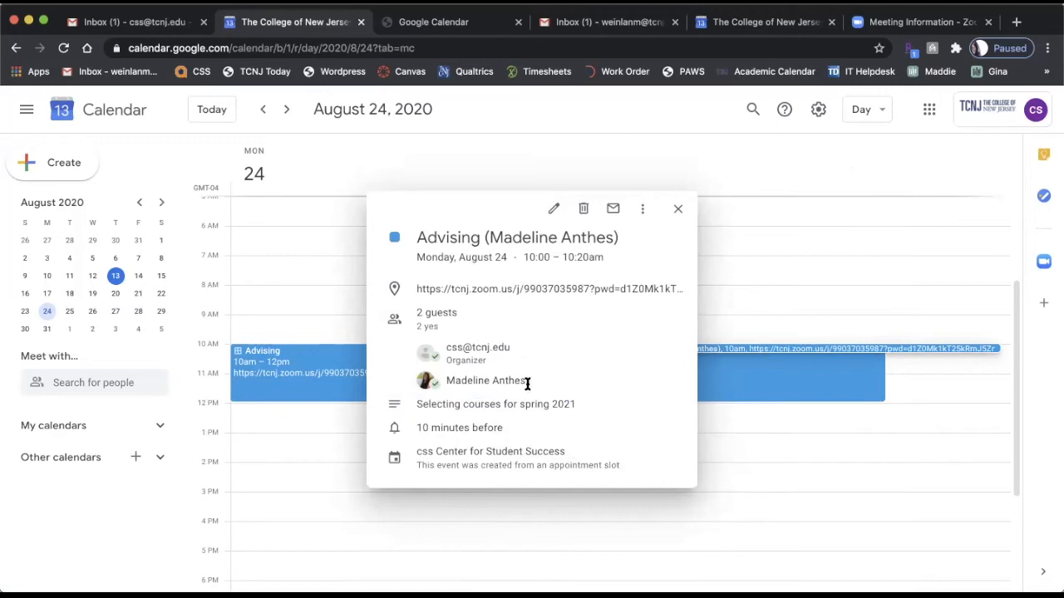
- Test the Zoom link in the booked Advising appointment, and close the meeting page and the appointment details
click(453, 290)
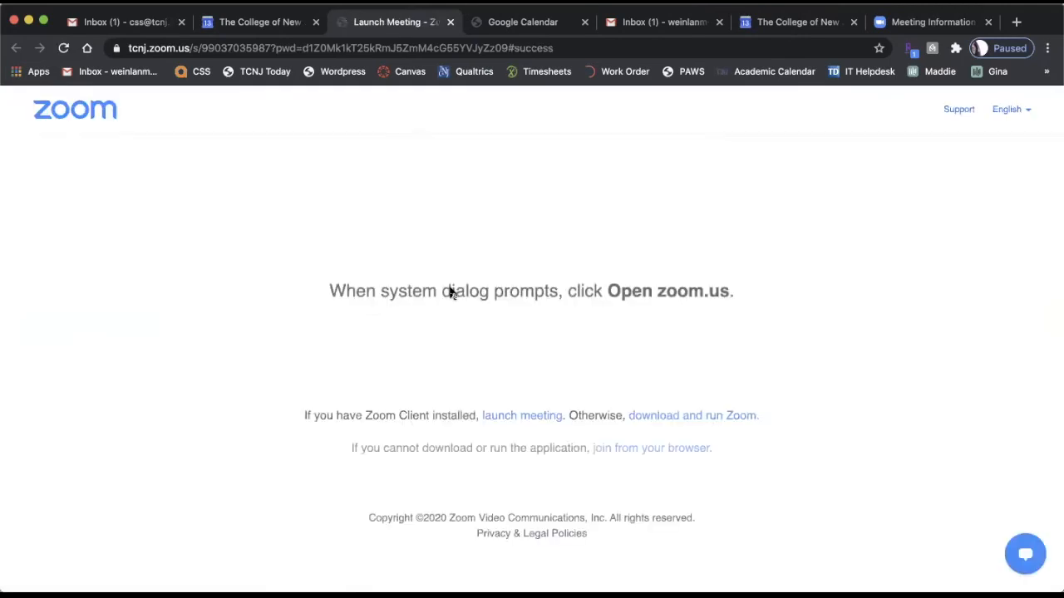
click(450, 22)
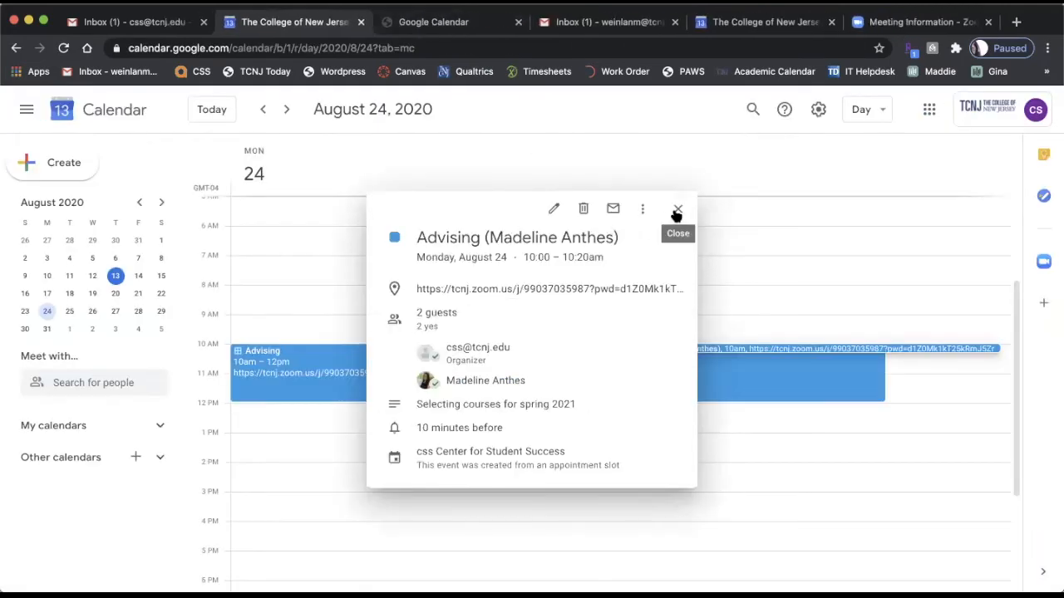
click(676, 214)
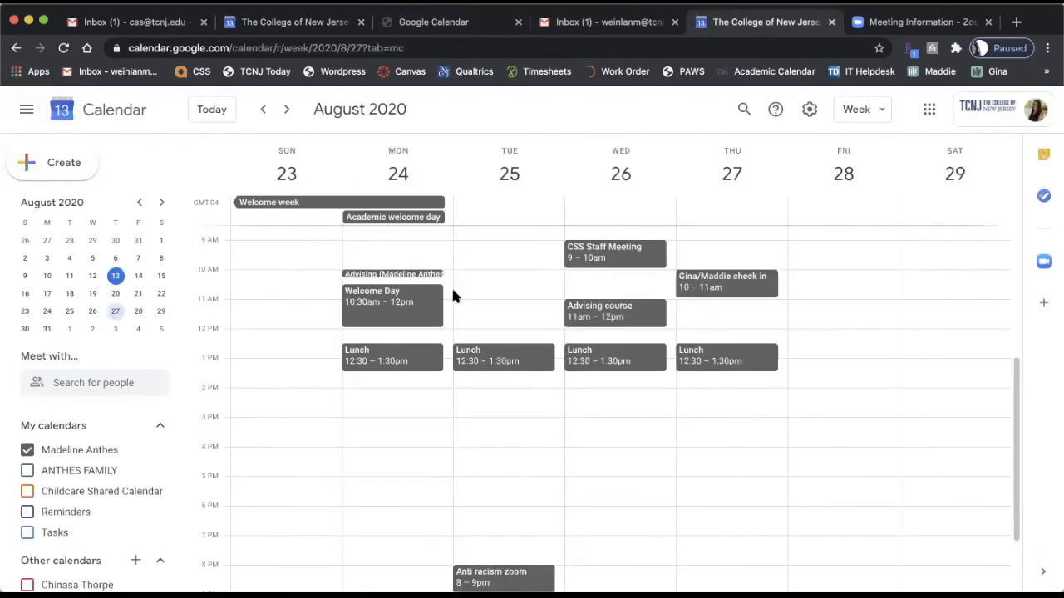
- Check the booked Advising appointment on Monday, August 24 in the student's own calendar
scroll(454, 295, up, 1)
scroll(452, 296, up, 1)
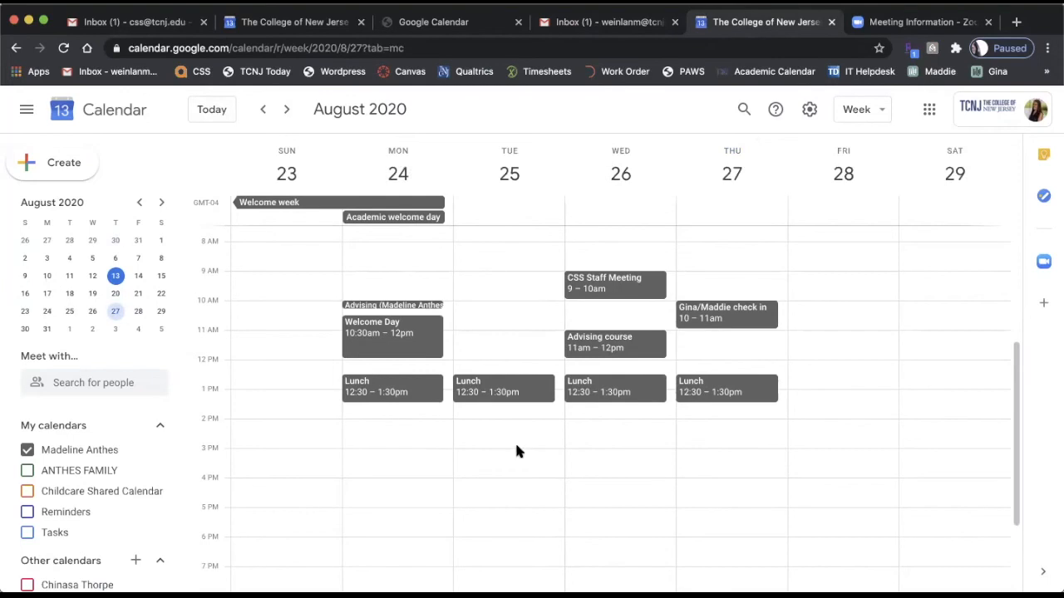
click(359, 307)
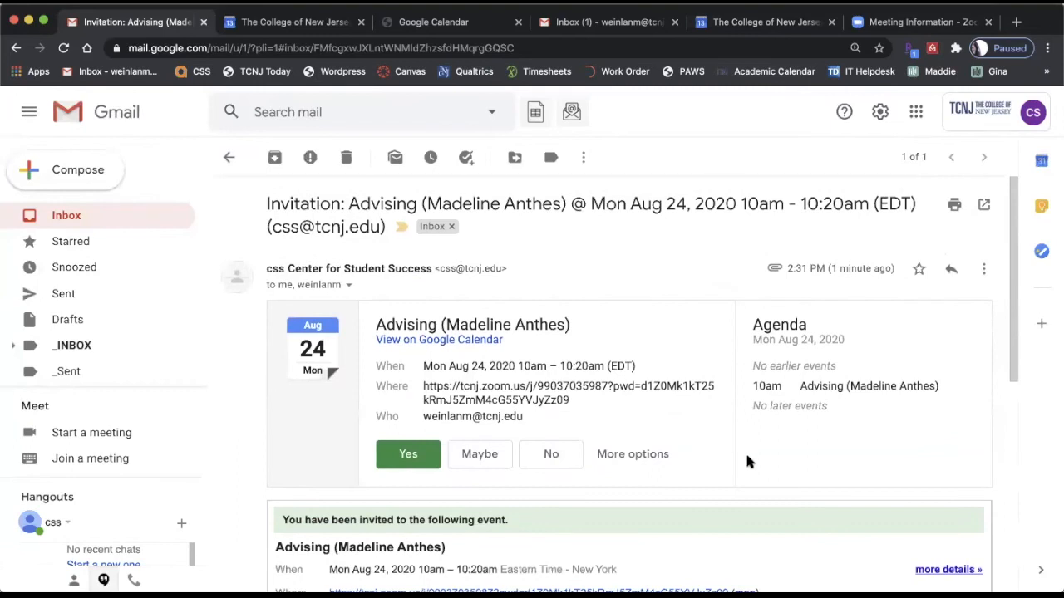
- Review the Advising invitation email in Gmail, highlighting the appointment description below the guest list
scroll(746, 457, down, 3)
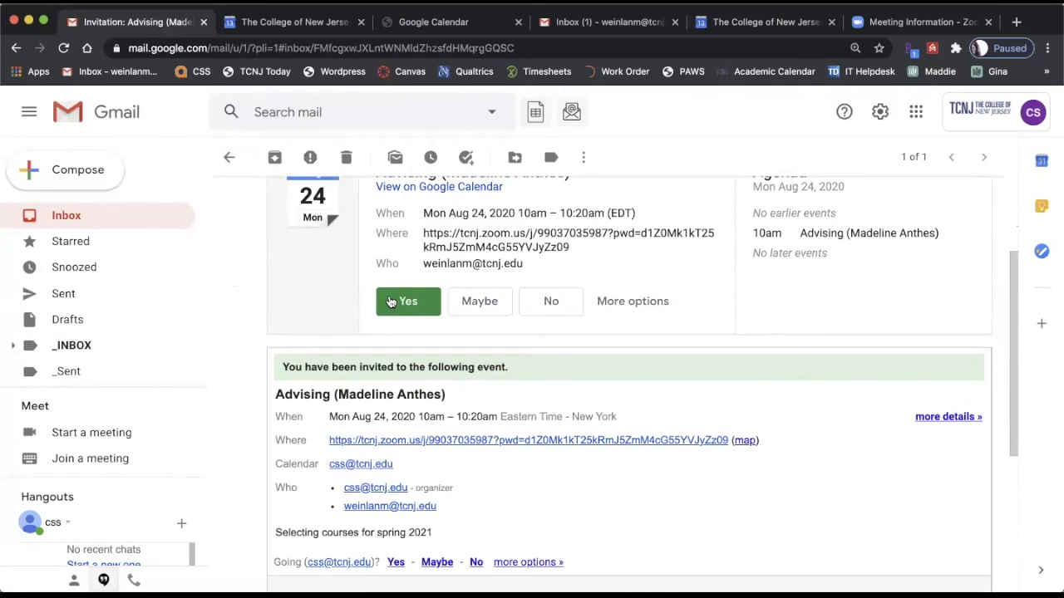
scroll(671, 446, down, 2)
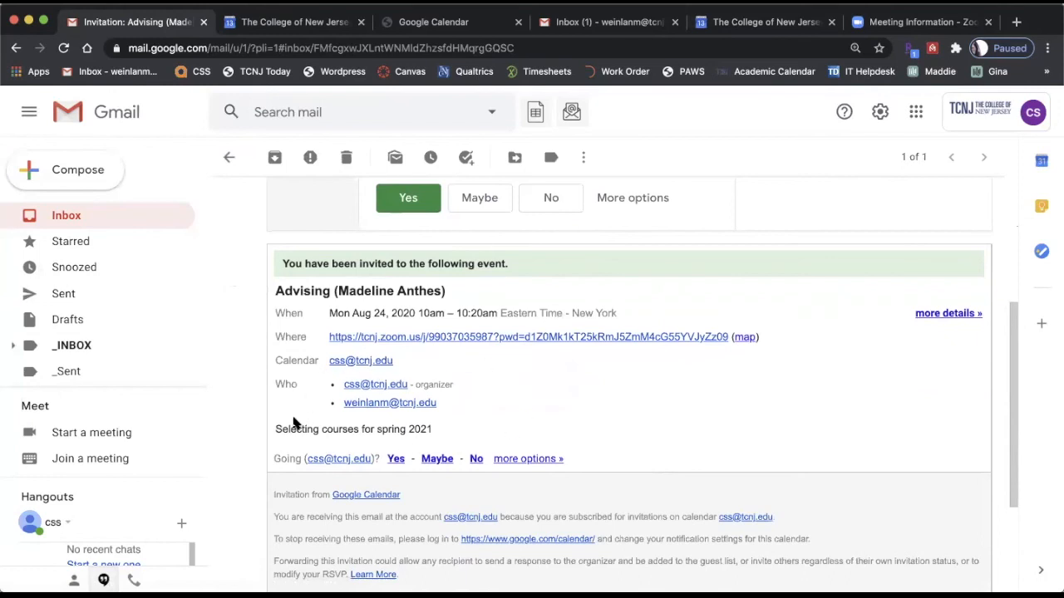
drag(275, 427, 462, 446)
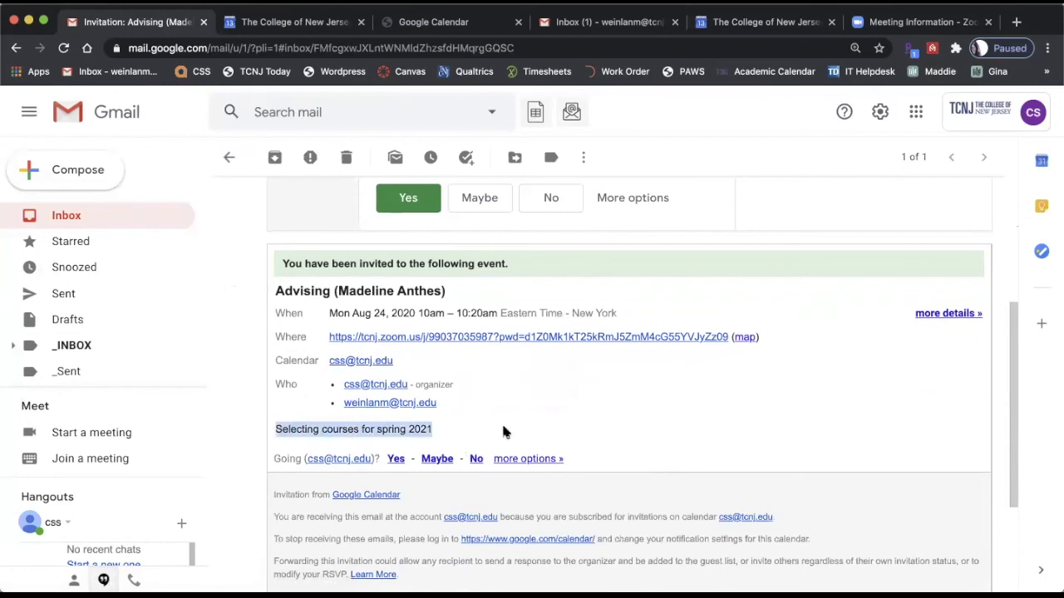
click(502, 432)
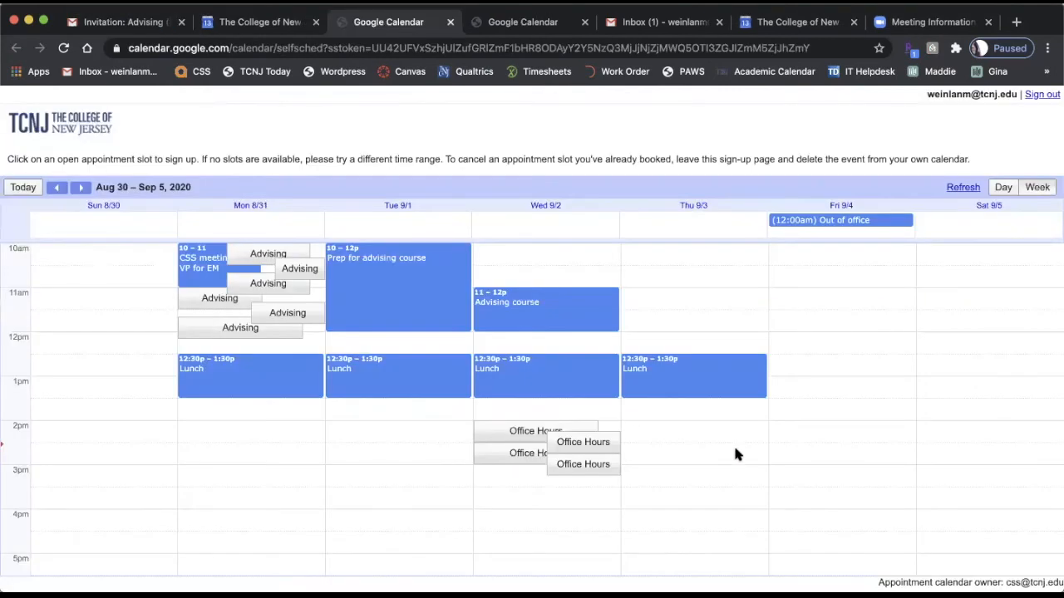
- Book the 2:00pm Office Hours slot on Wednesday, September 2 with the description "Help with homework" and dismiss the booking confirmation
click(525, 432)
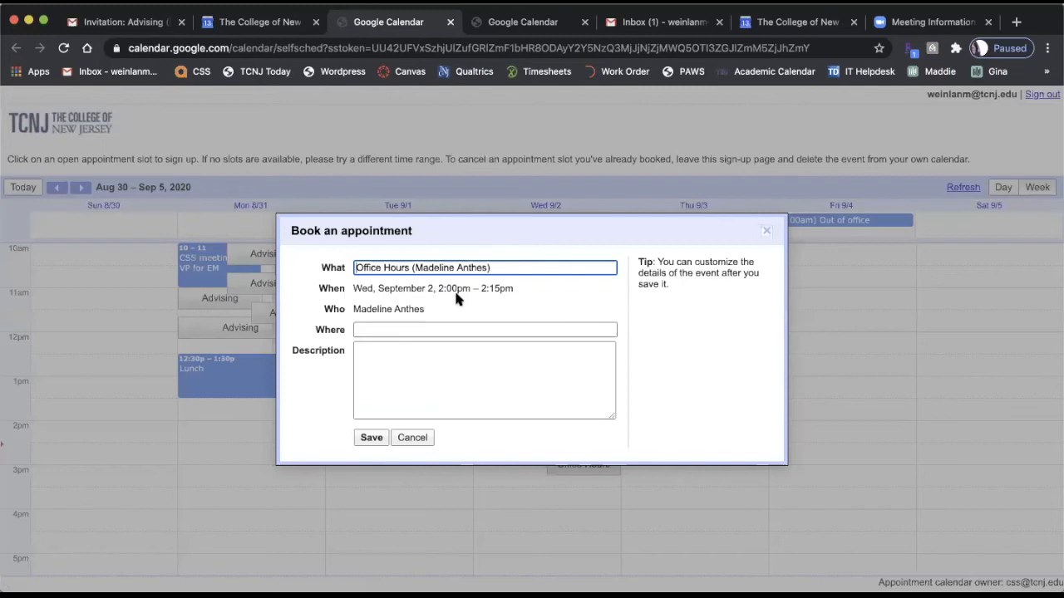
click(389, 330)
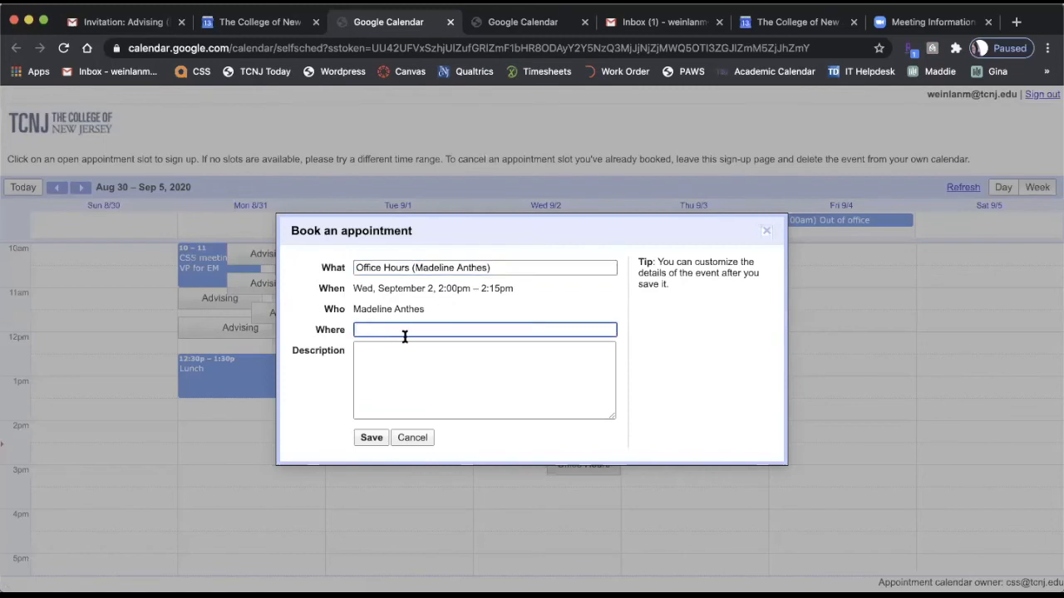
click(357, 348)
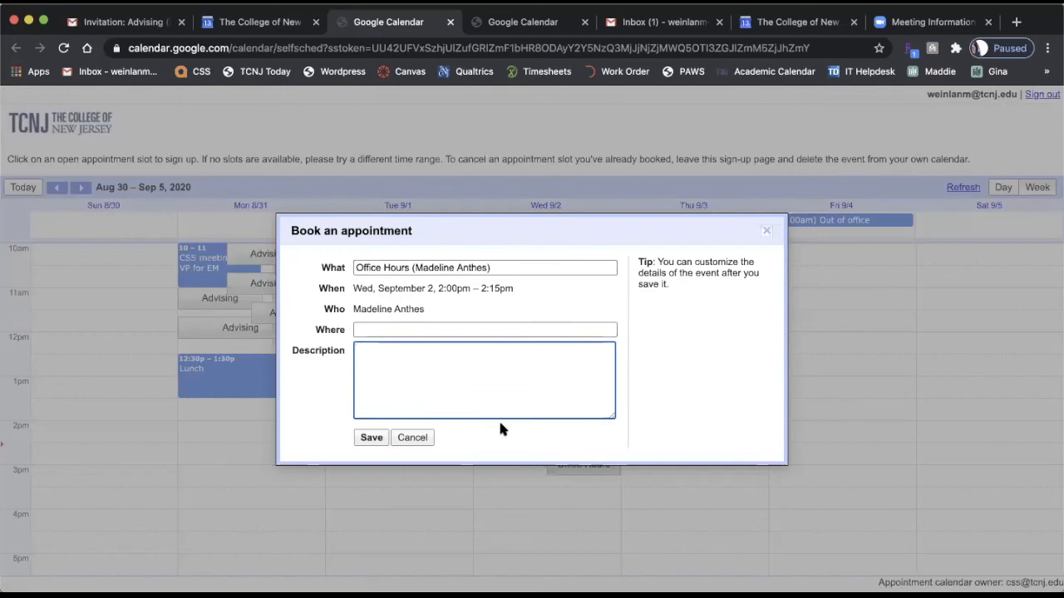
text(Help with homework)
click(371, 438)
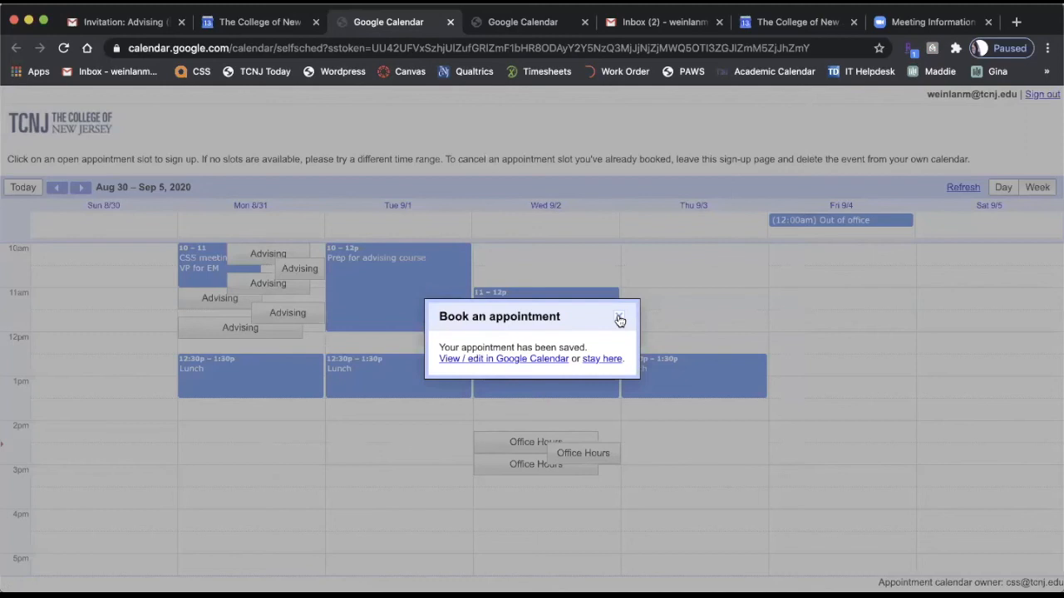
click(619, 320)
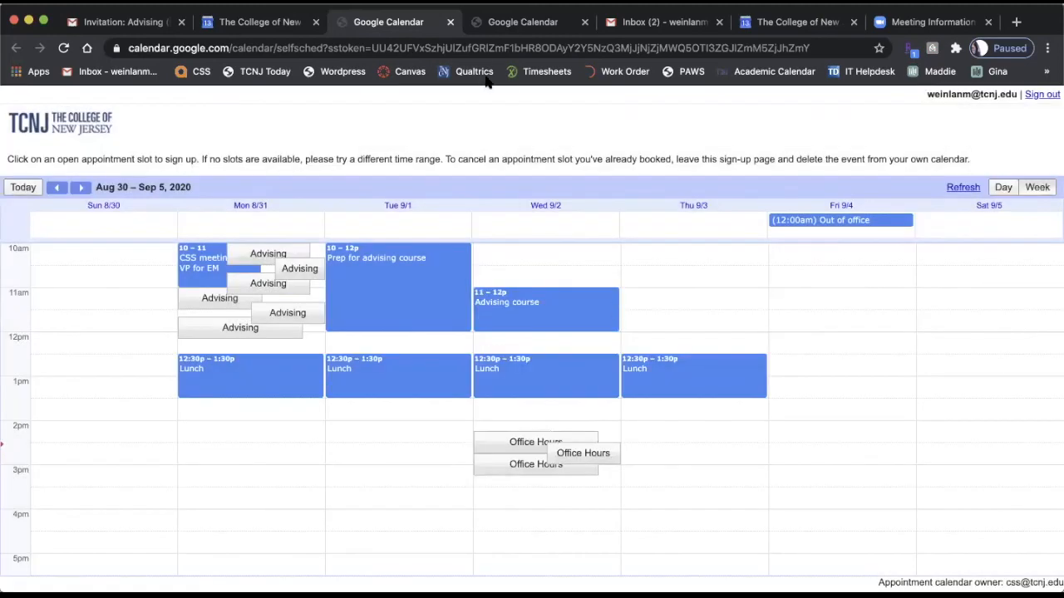
- Add Google Meet video conferencing to the booked September 2 Office Hours appointment in the advisor's calendar, and save it with update emails to the guests
click(278, 23)
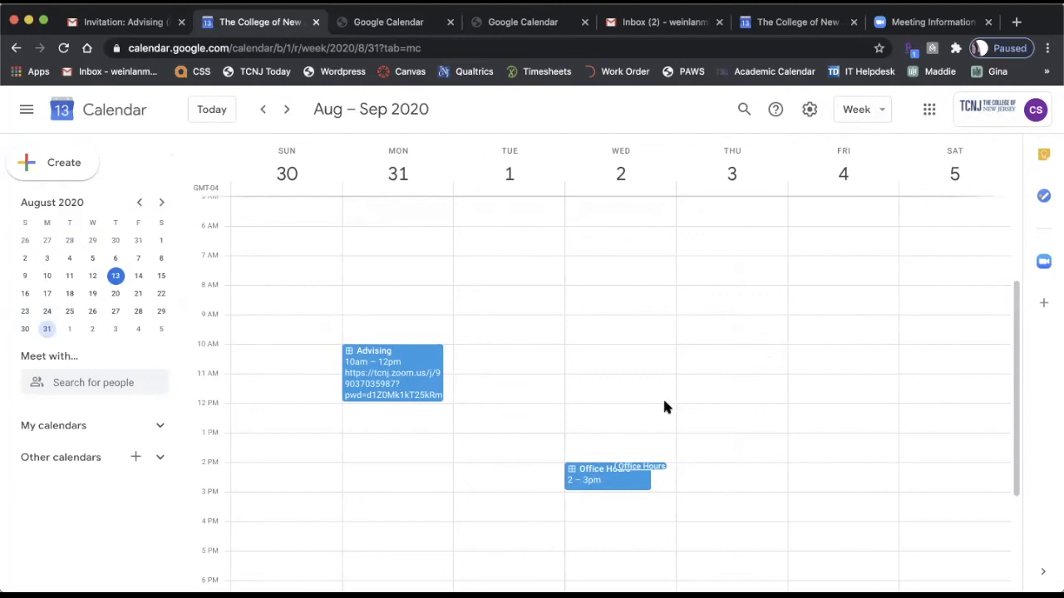
click(647, 470)
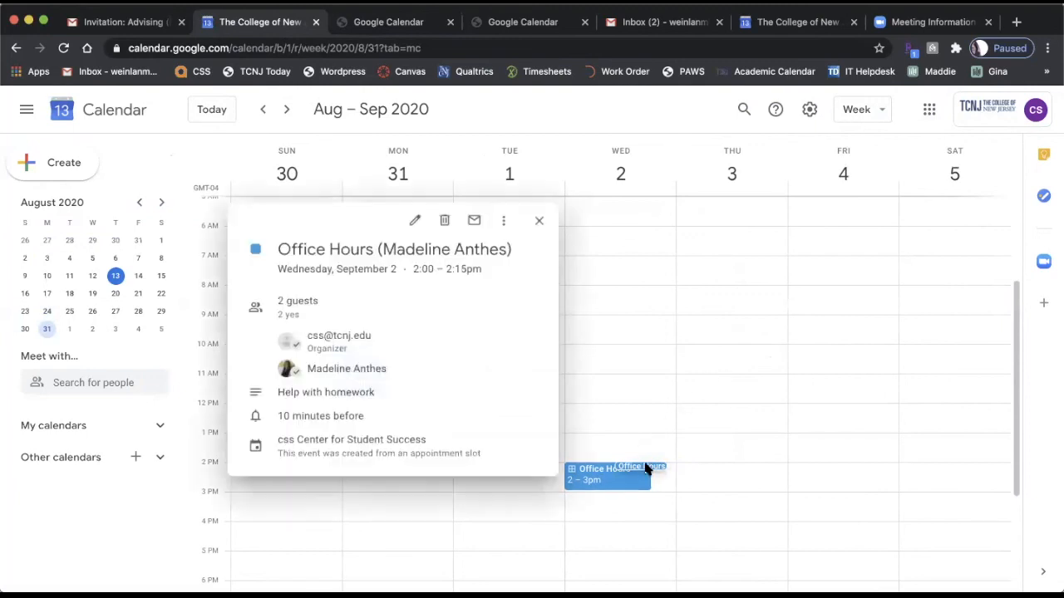
click(415, 222)
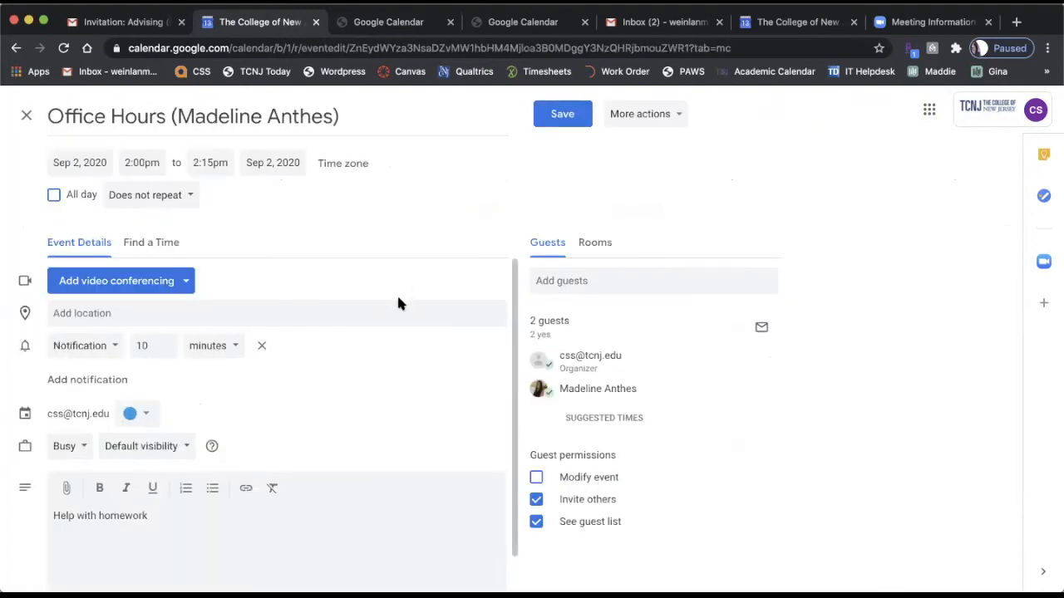
click(137, 283)
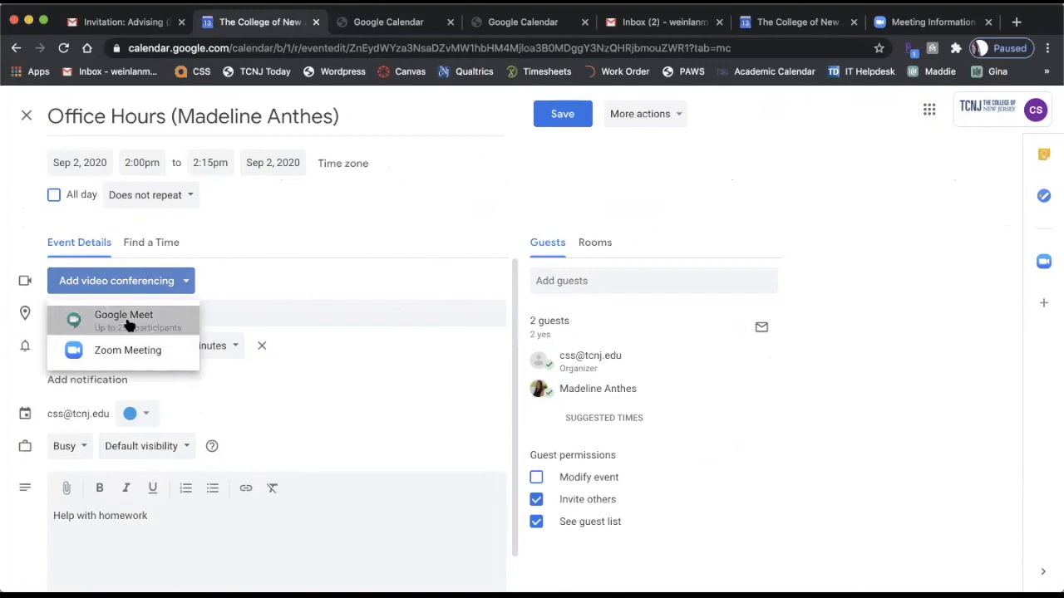
click(127, 319)
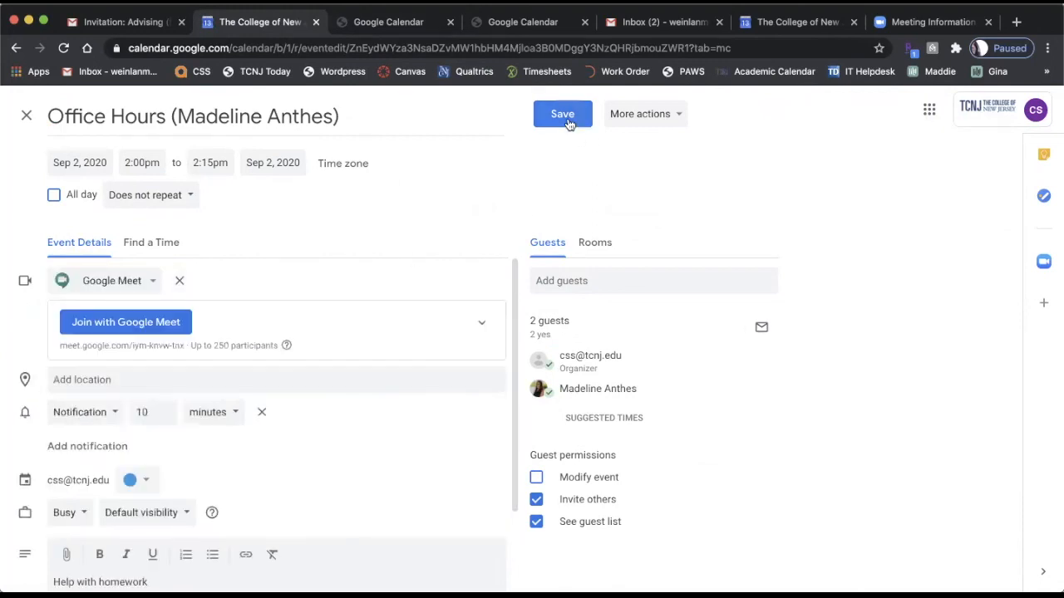
click(569, 124)
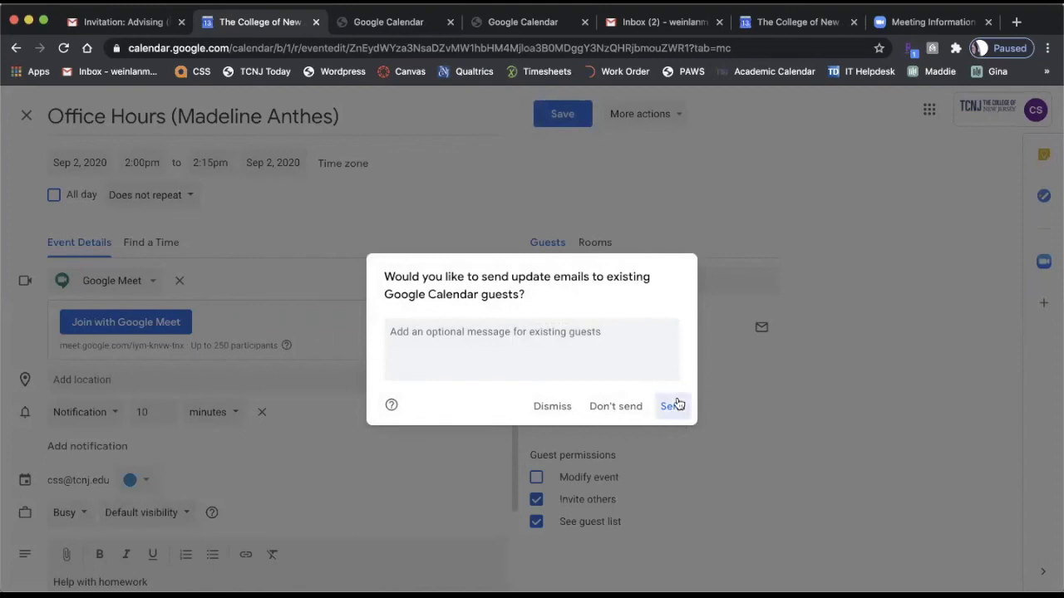
click(674, 405)
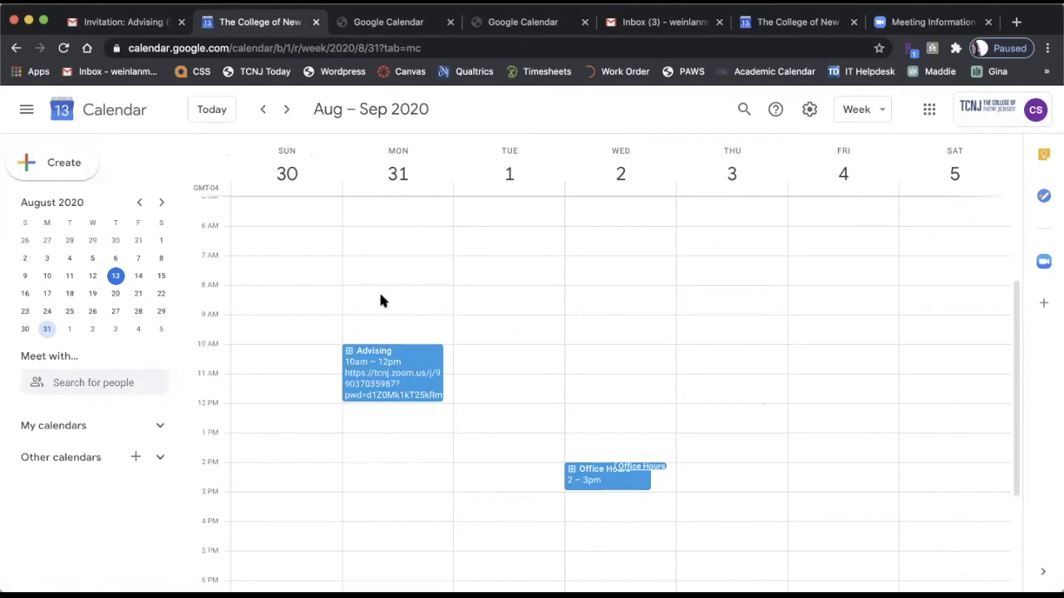
- Open the appointment page from the August 31 Advising block, select its web address, and show the slots for Aug 23 – 29, 2020
click(417, 368)
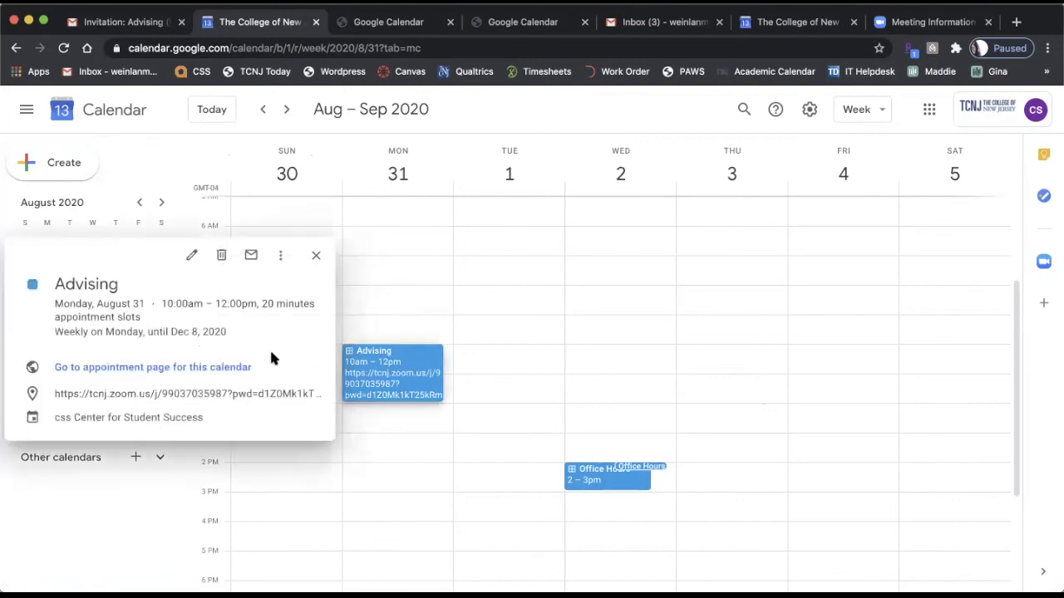
click(207, 368)
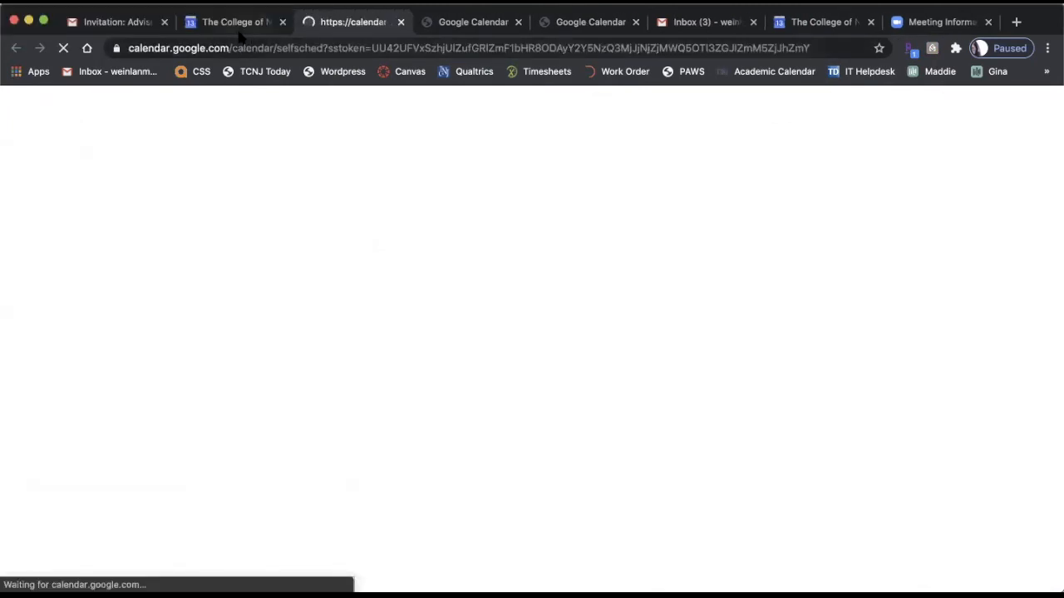
click(226, 45)
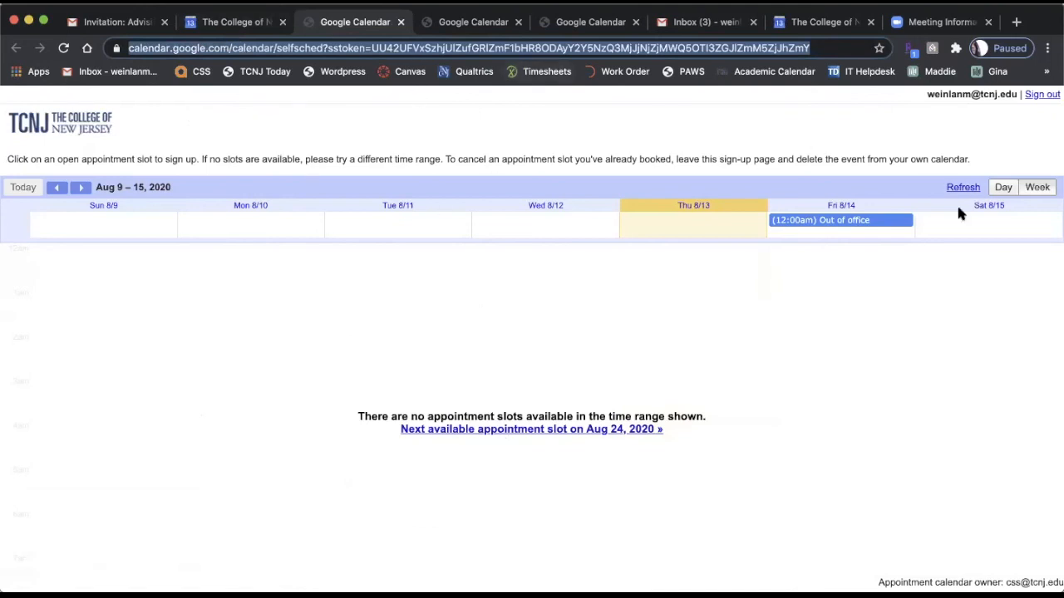
click(80, 187)
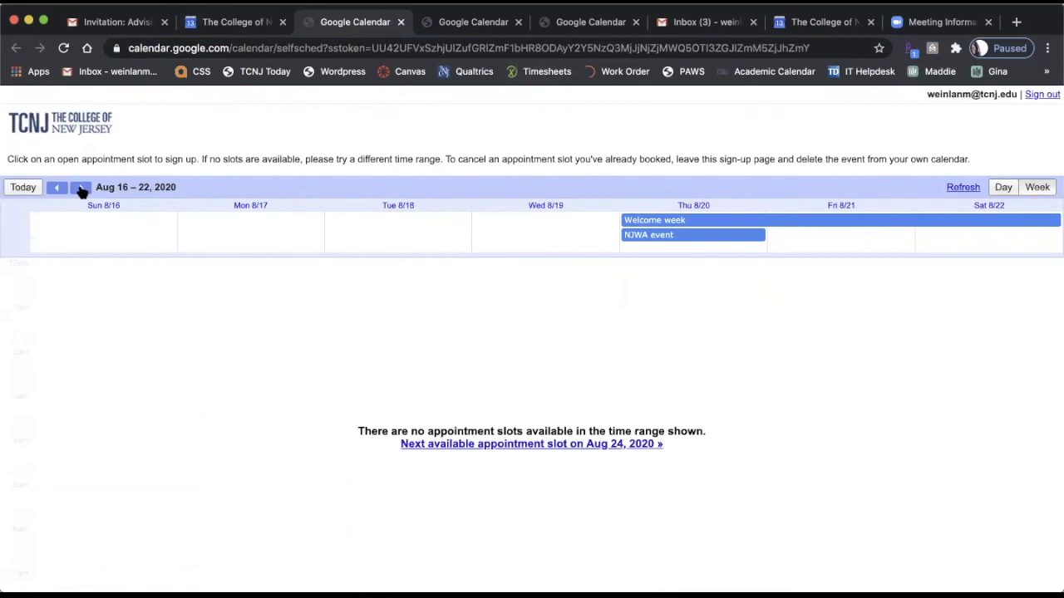
click(81, 187)
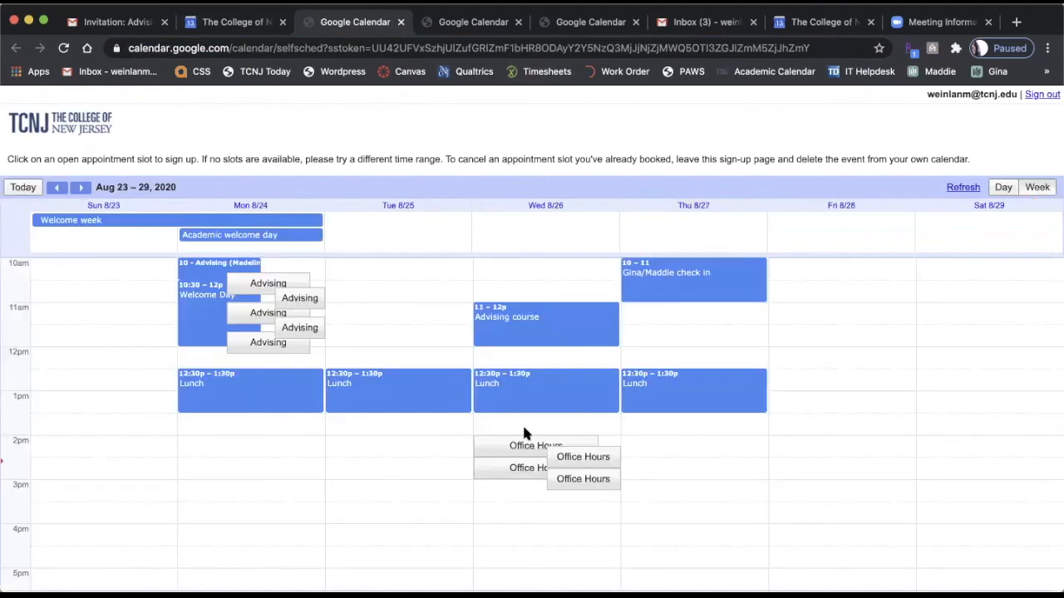